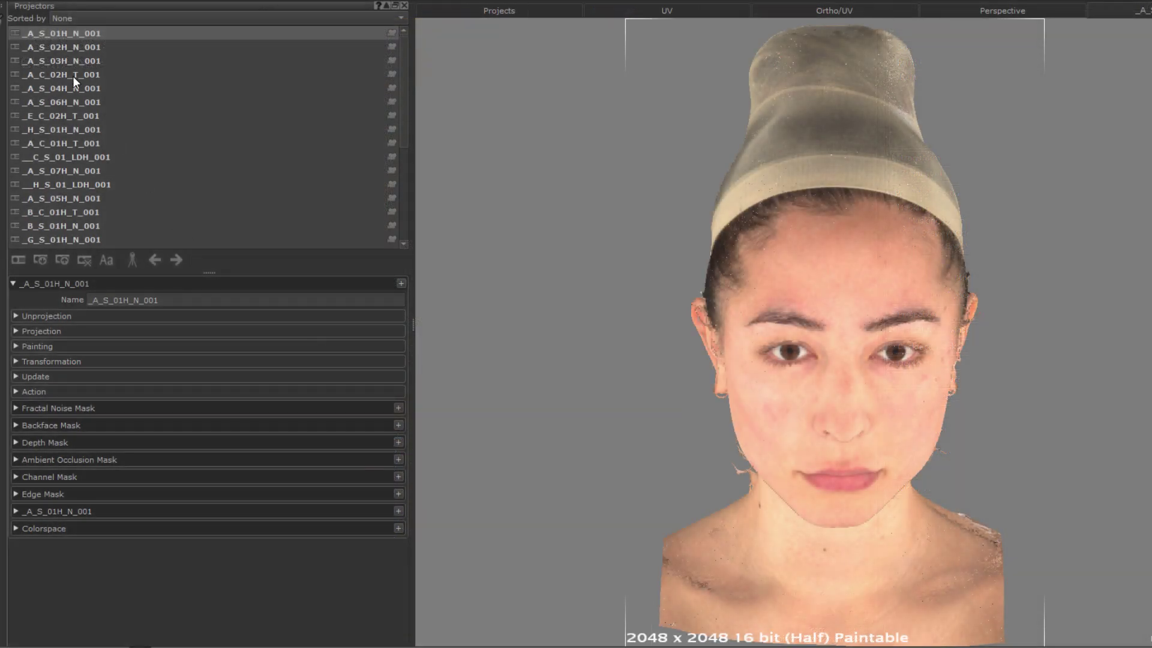
View the head scan through projectors _A_C_02H_T_001, _A_C_01H_T_001, _B_C_01H_T_001 and _H_S_01H_N_001
left_click(75, 78)
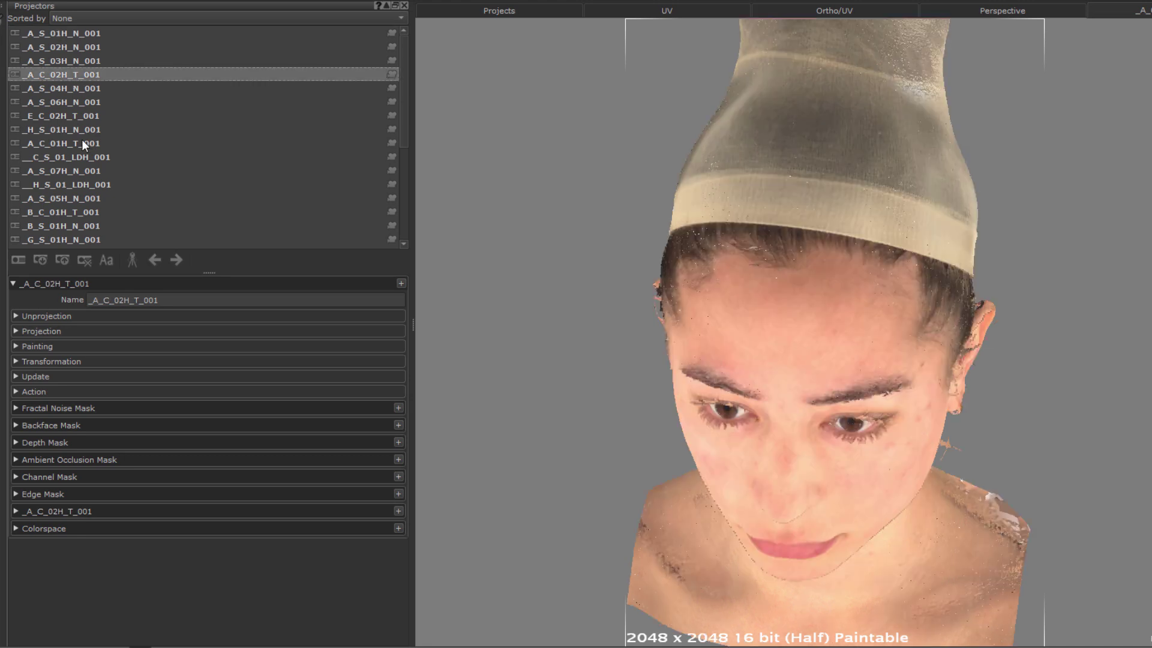
left_click(83, 144)
left_click(84, 215)
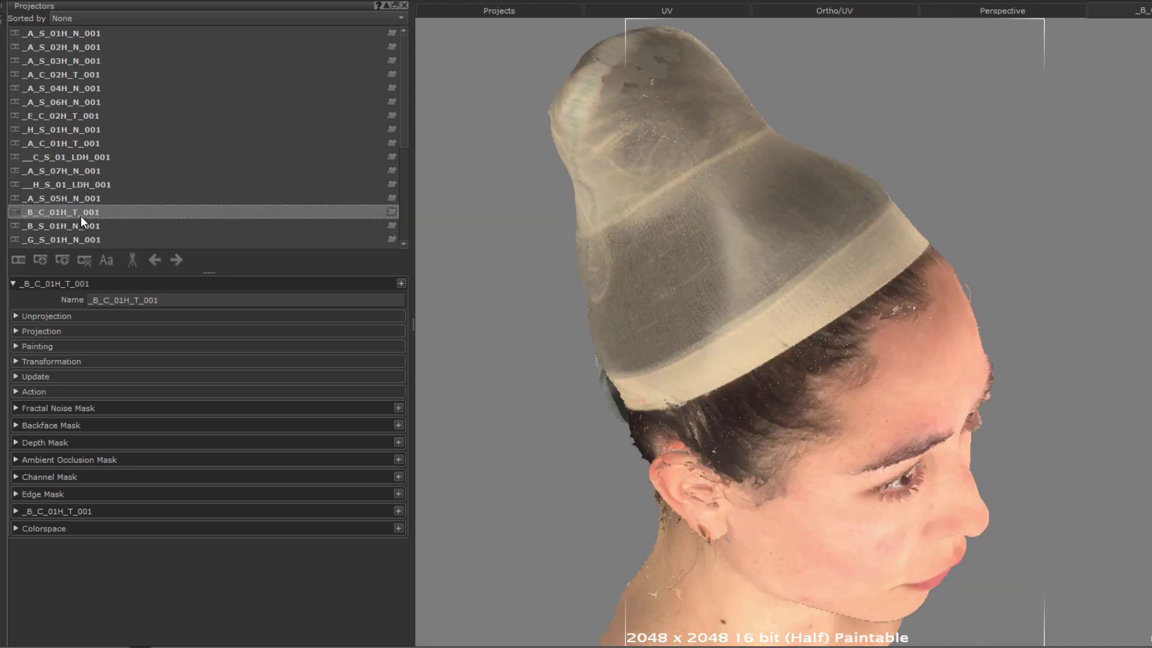
left_click(86, 129)
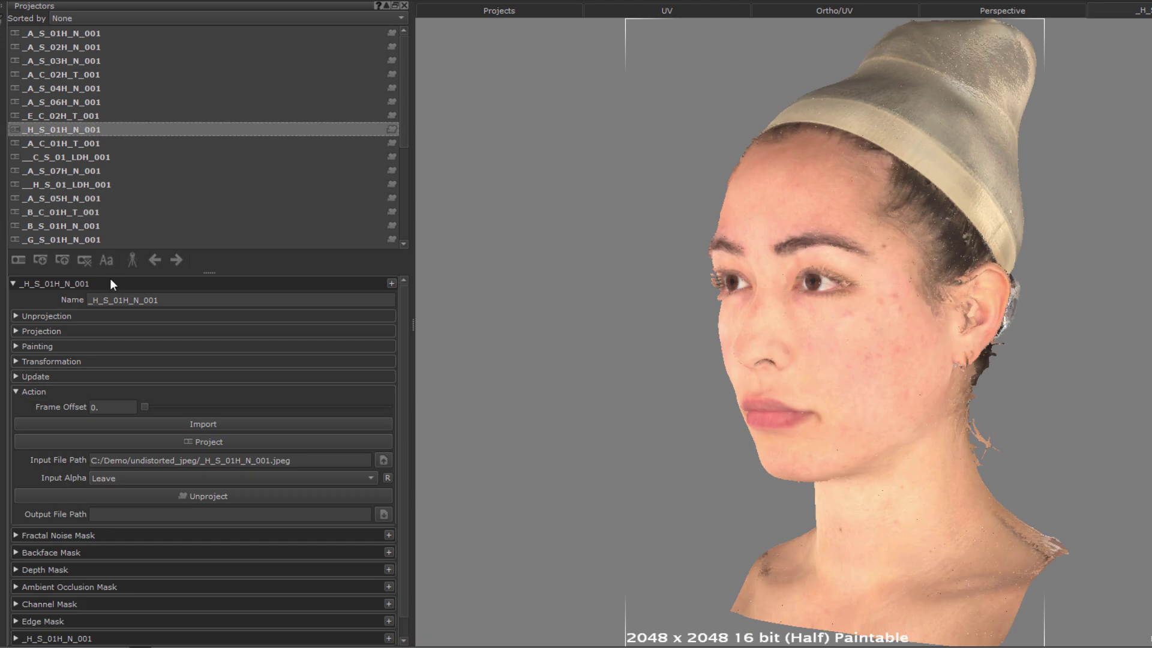
Inspect the input file path and the transformation settings of projector _H_S_01H_N_001
left_click_drag(293, 460, 72, 461)
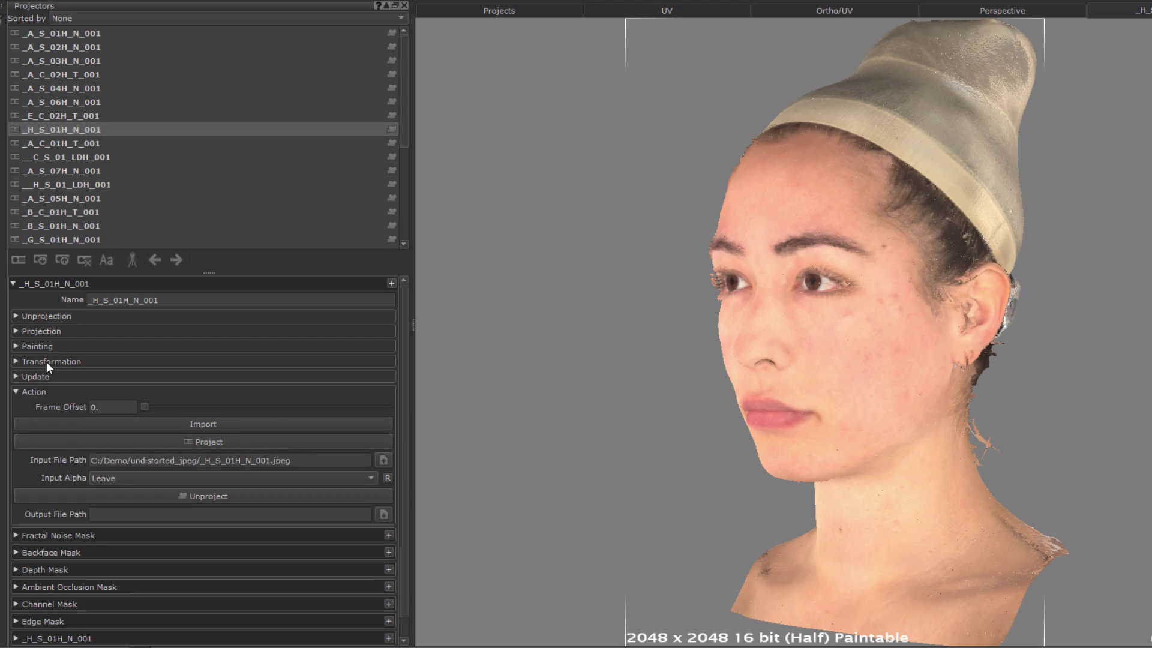
left_click(45, 361)
left_click(111, 381)
scroll(400, 593, "down", 2)
scroll(400, 592, "down", 1)
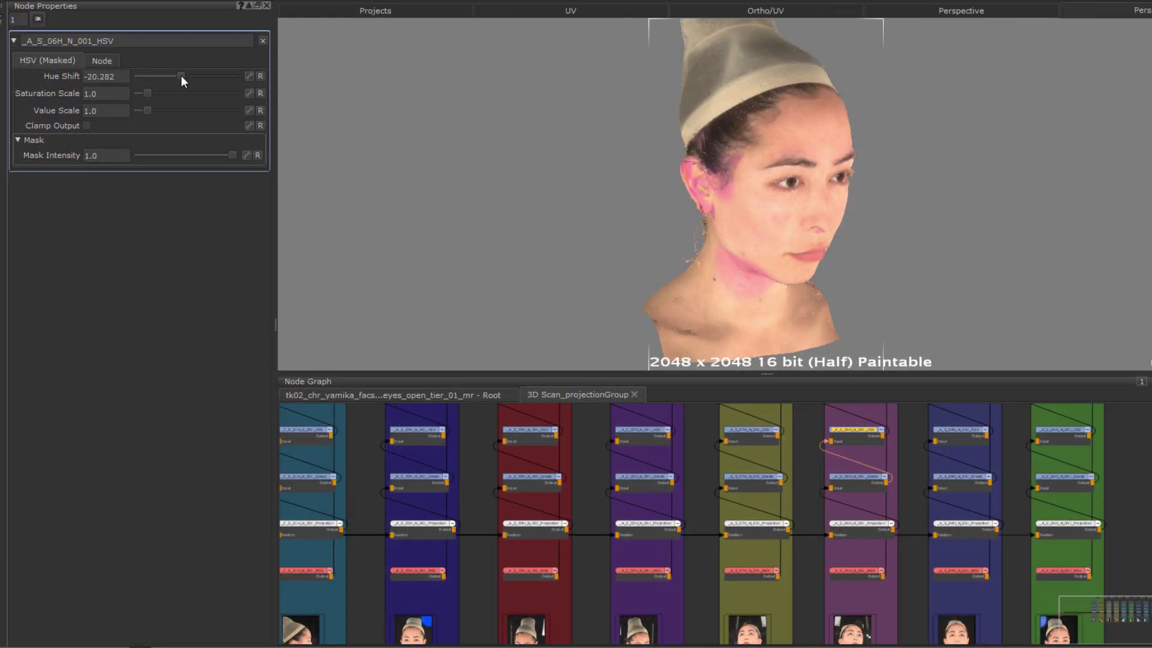
Adjust the hue shift of the _A_S_06H_N_001 HSV node and the facing fade of its camera projection node
mouse_move(181, 74)
left_mouse_down()
mouse_move(203, 76)
mouse_move(192, 77)
left_mouse_up()
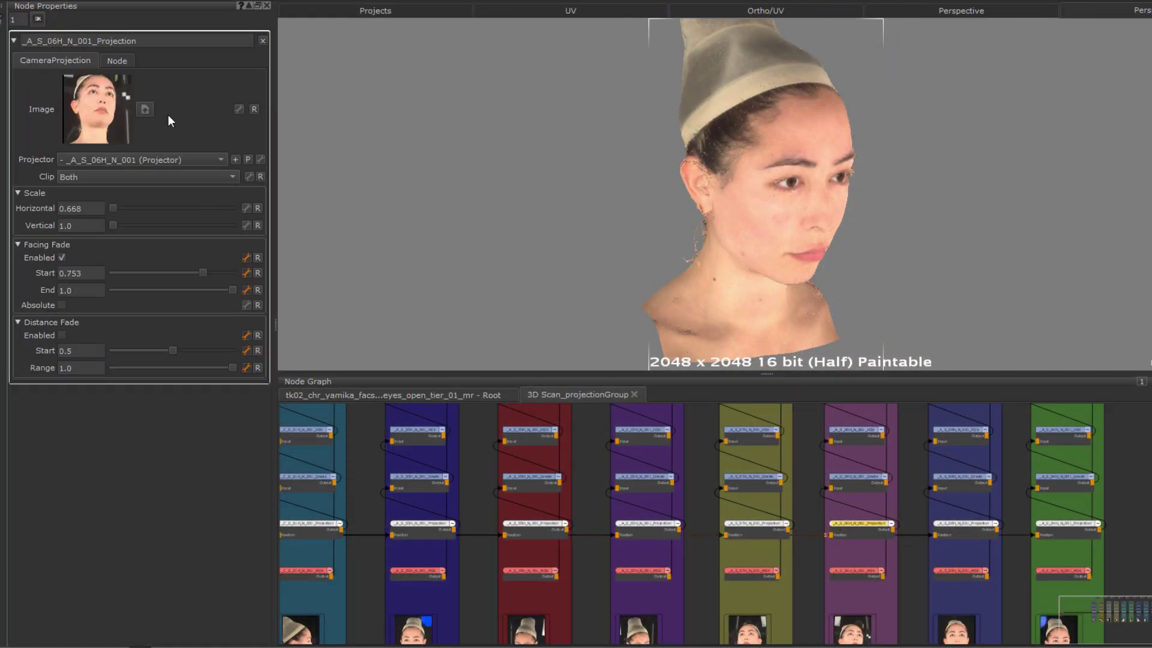
mouse_move(199, 290)
left_mouse_down()
mouse_move(210, 290)
mouse_move(143, 290)
mouse_move(160, 290)
left_mouse_up()
key("t")
mouse_move(751, 325)
left_mouse_down()
mouse_move(733, 338)
mouse_move(746, 329)
left_mouse_up()
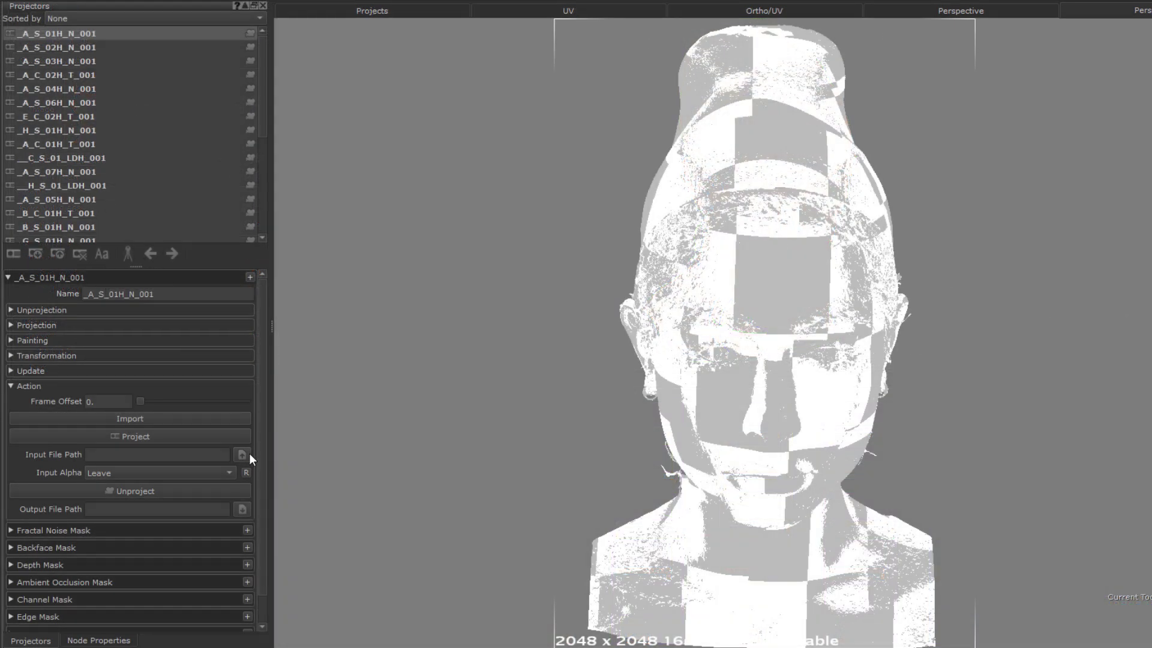
Choose _A_S_01H_N_001.jpeg from C:/Demo/undistorted_jpeg as projector _A_S_01H_N_001's input file and import it
left_click(248, 455)
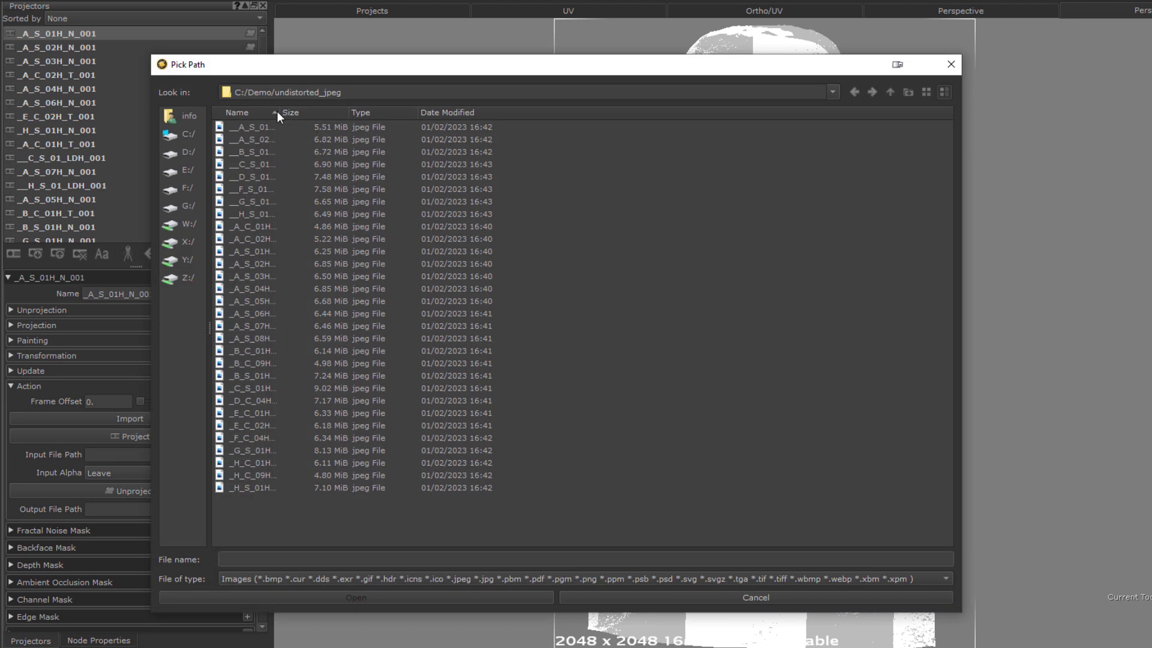
left_click_drag(277, 112, 420, 150)
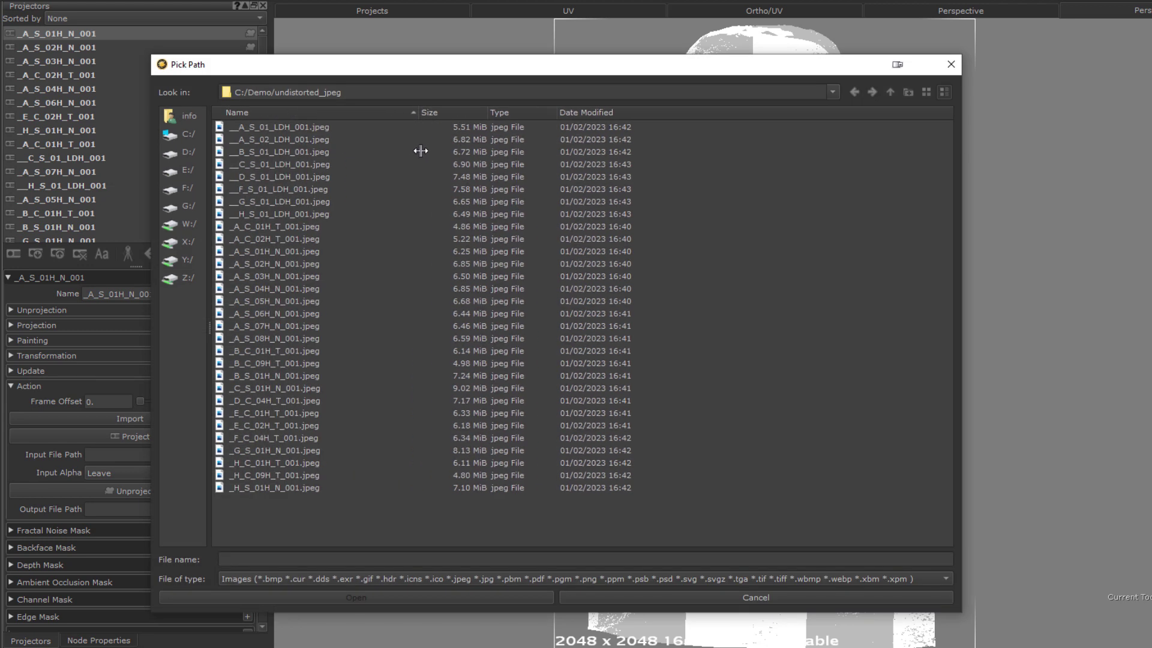
left_click(285, 252)
double_click(280, 251)
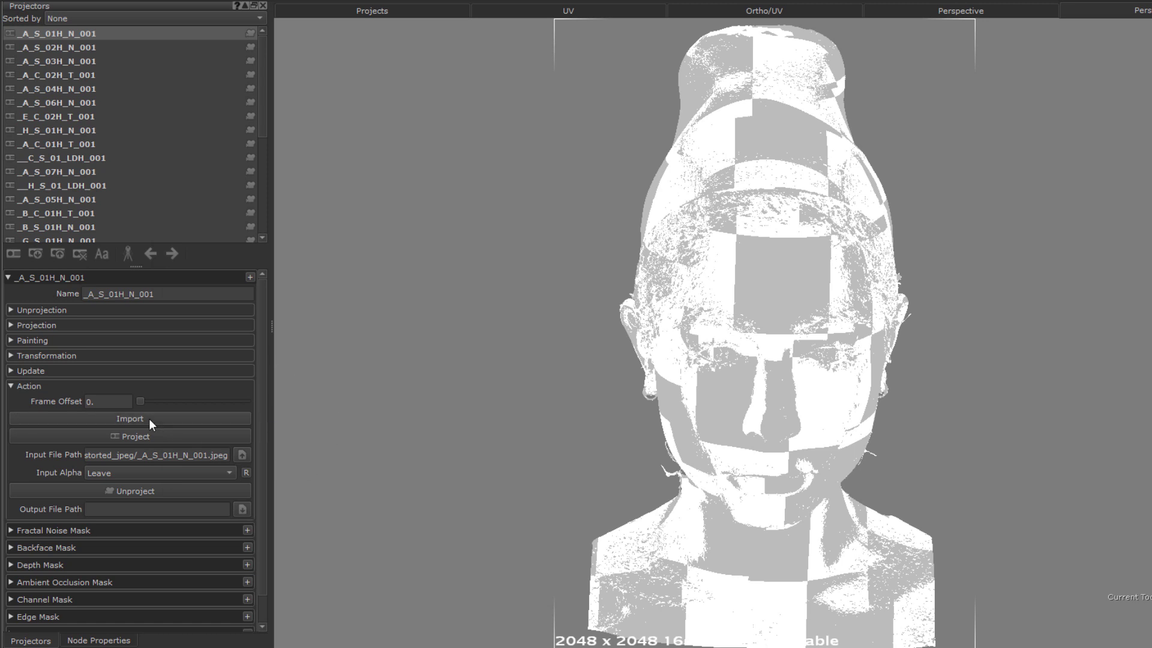
left_click(129, 419)
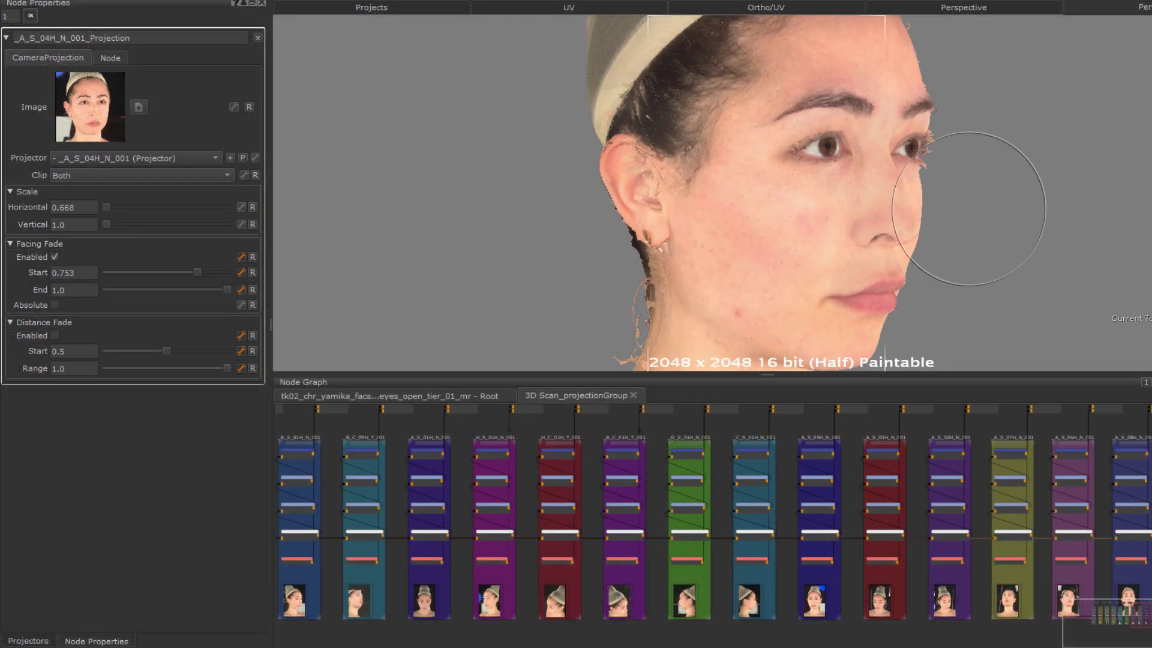
Set the _A_S_04H_N_001 HSV node's hue shift to 2.535 and its value scale to 0.986
left_click(1070, 478)
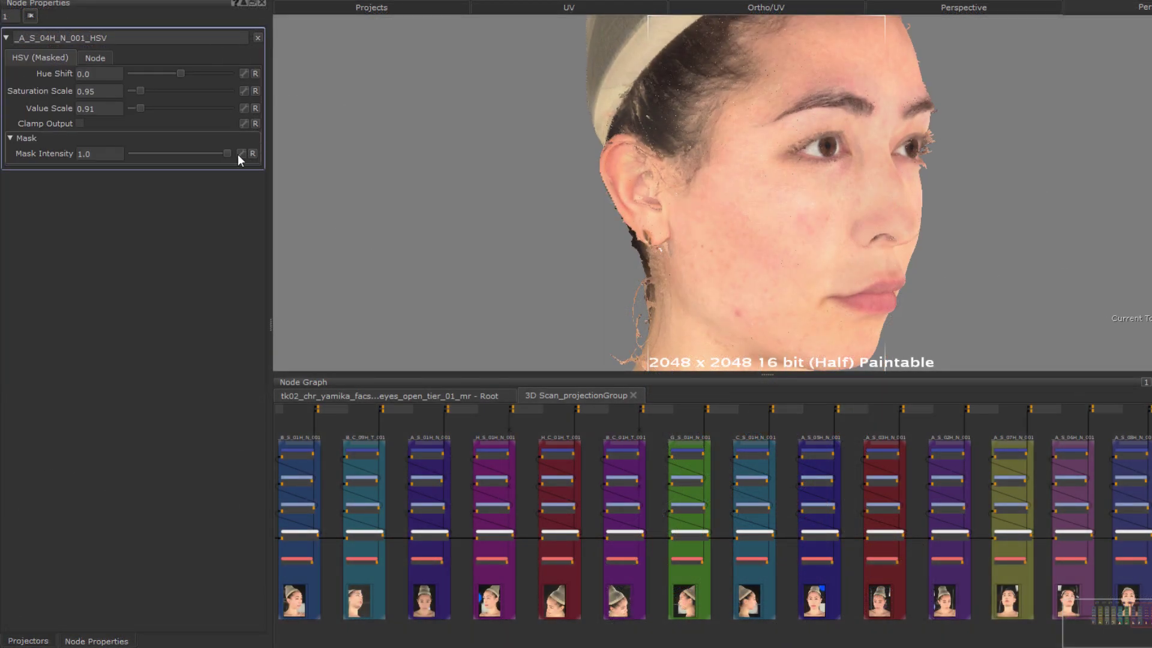
left_click_drag(183, 72, 184, 75)
left_click_drag(142, 109, 143, 110)
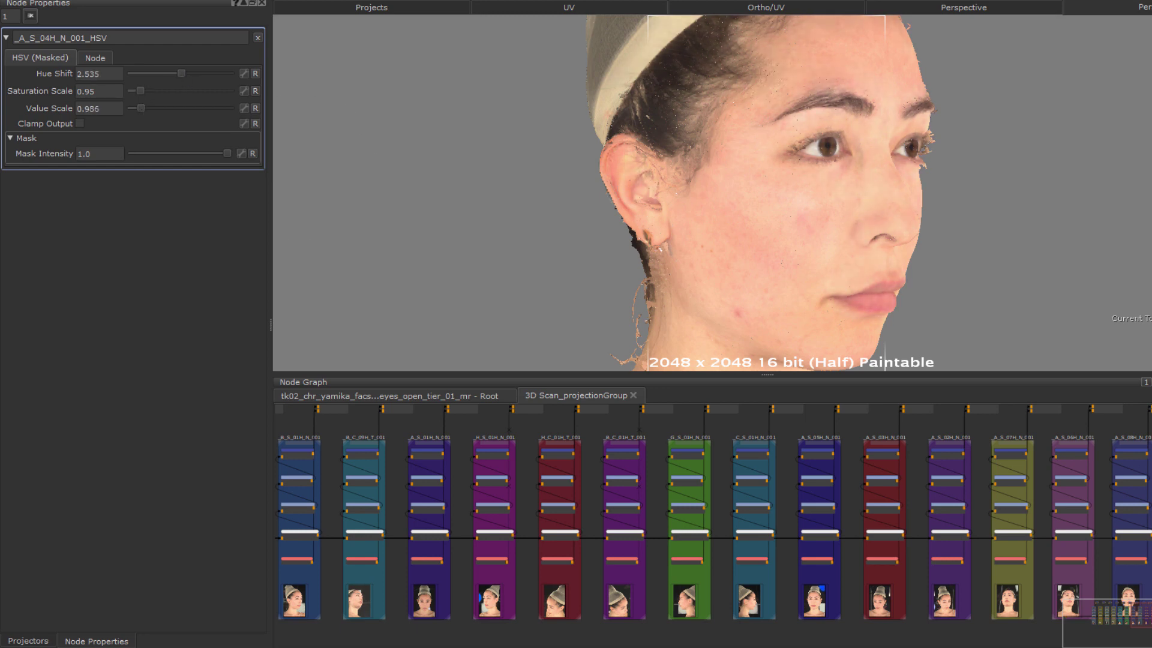
Import the image linked to projector _G_S_01H_N_001 and use it to cover the unpainted patch on the cheek
left_click(28, 640)
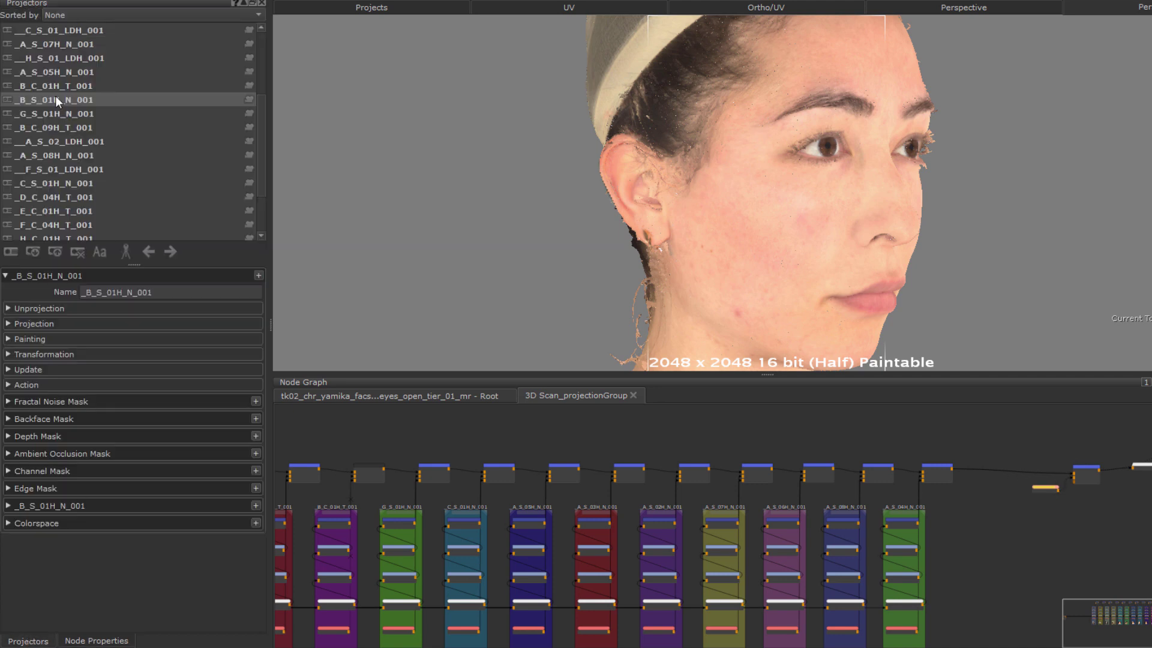
left_click(55, 113)
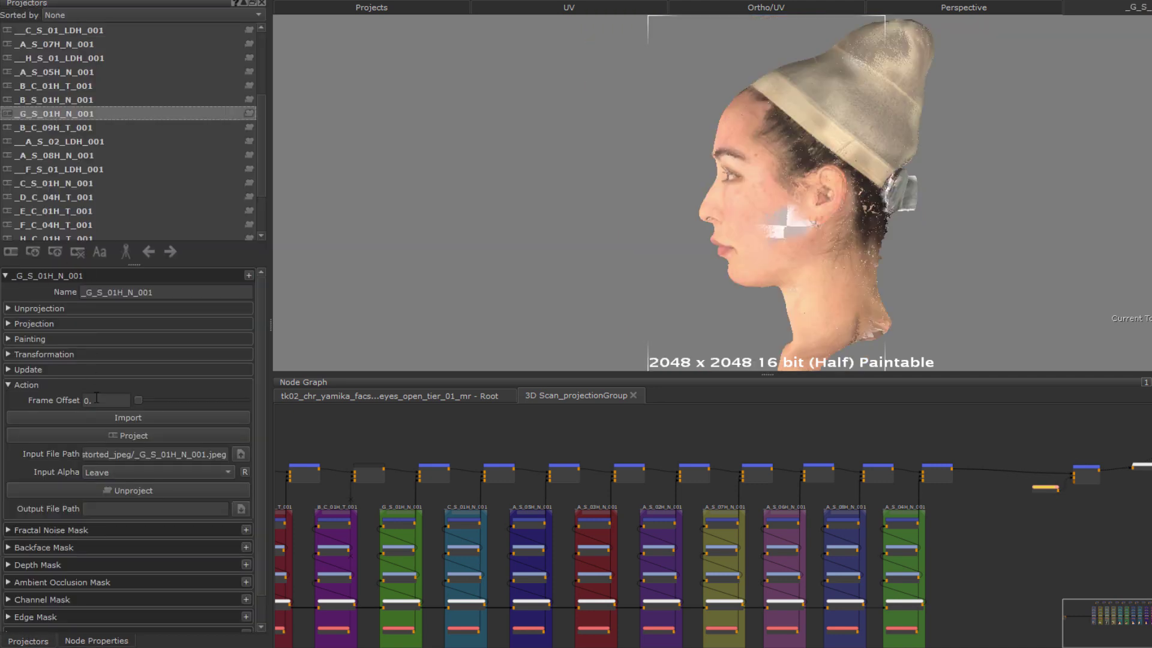
left_click(119, 419)
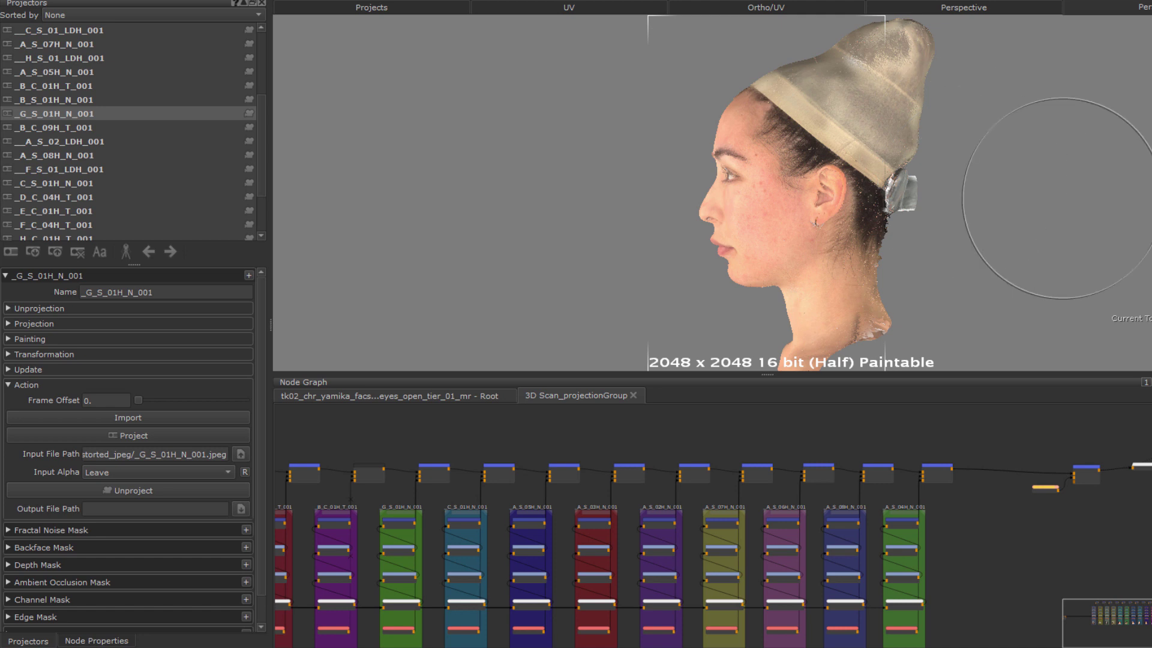
mouse_move(1015, 207)
middle_mouse_down()
mouse_move(1096, 226)
mouse_move(1067, 226)
mouse_move(1144, 218)
mouse_move(1077, 210)
middle_mouse_up()
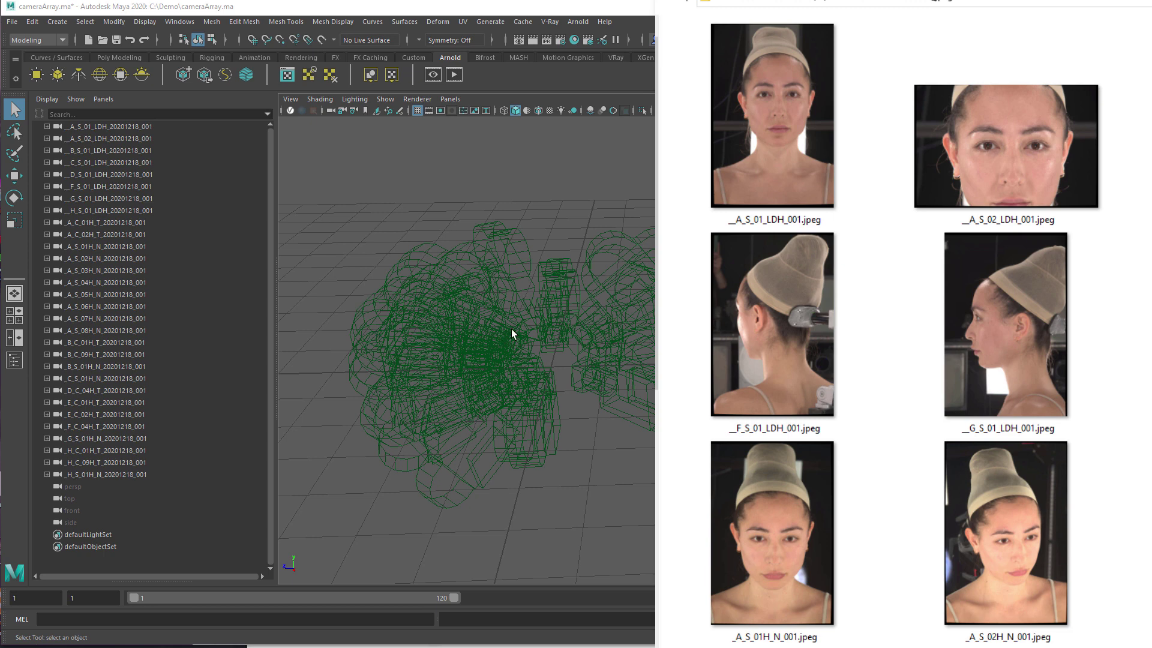
In Maya, inspect the camera array and expand camera __A_S_01_LDH_20201218_001 with shapes displayed to examine its camera shape
left_click_drag(538, 333, 412, 287, "alt")
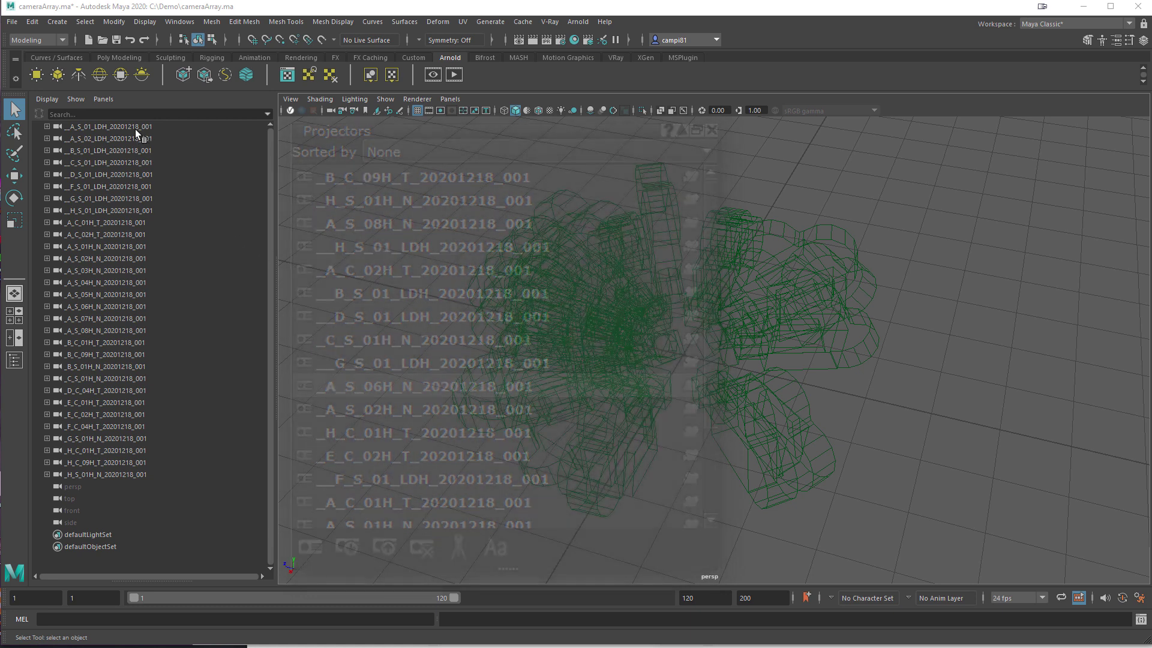
left_click(135, 127)
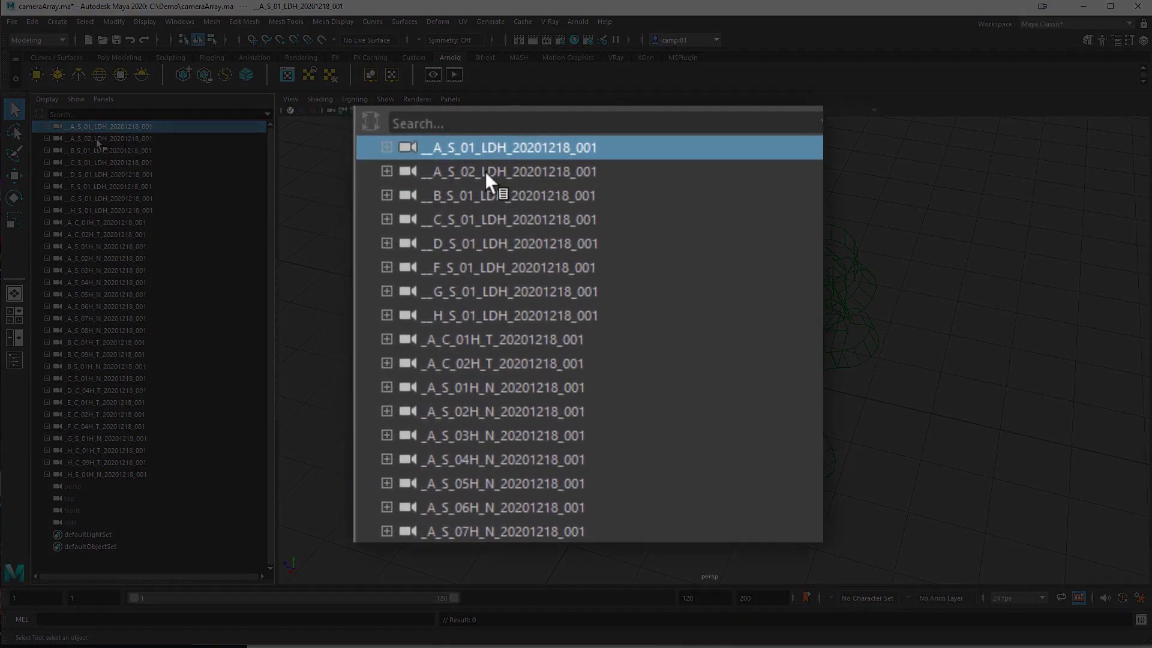
left_click(48, 127)
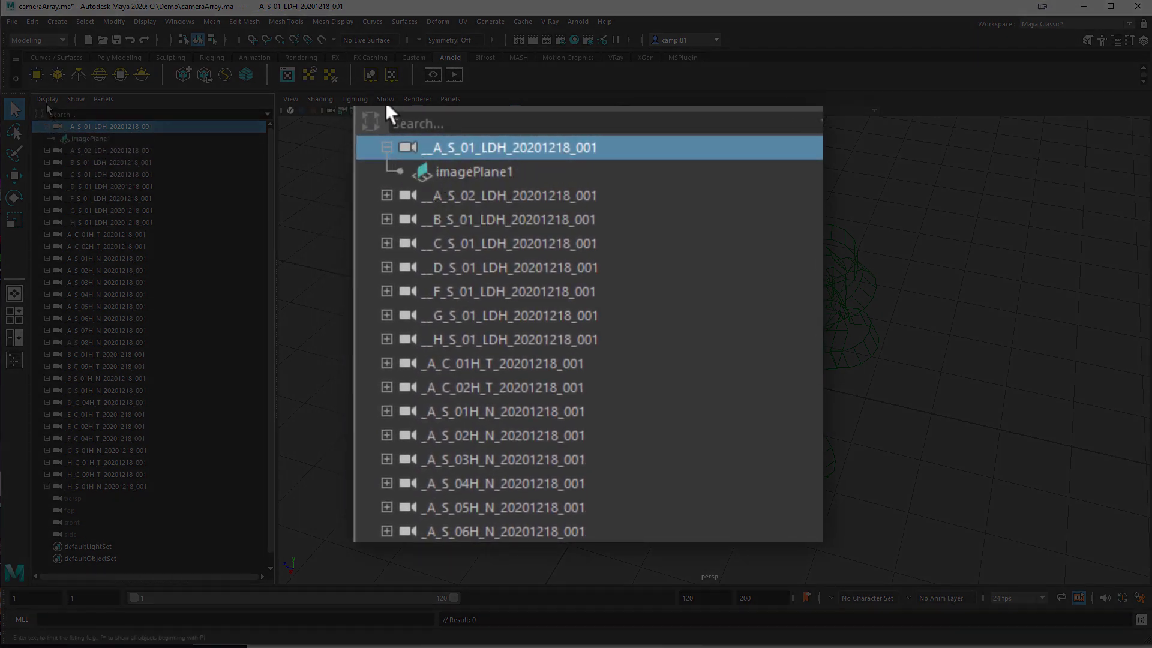
left_click(46, 99)
left_click(62, 134)
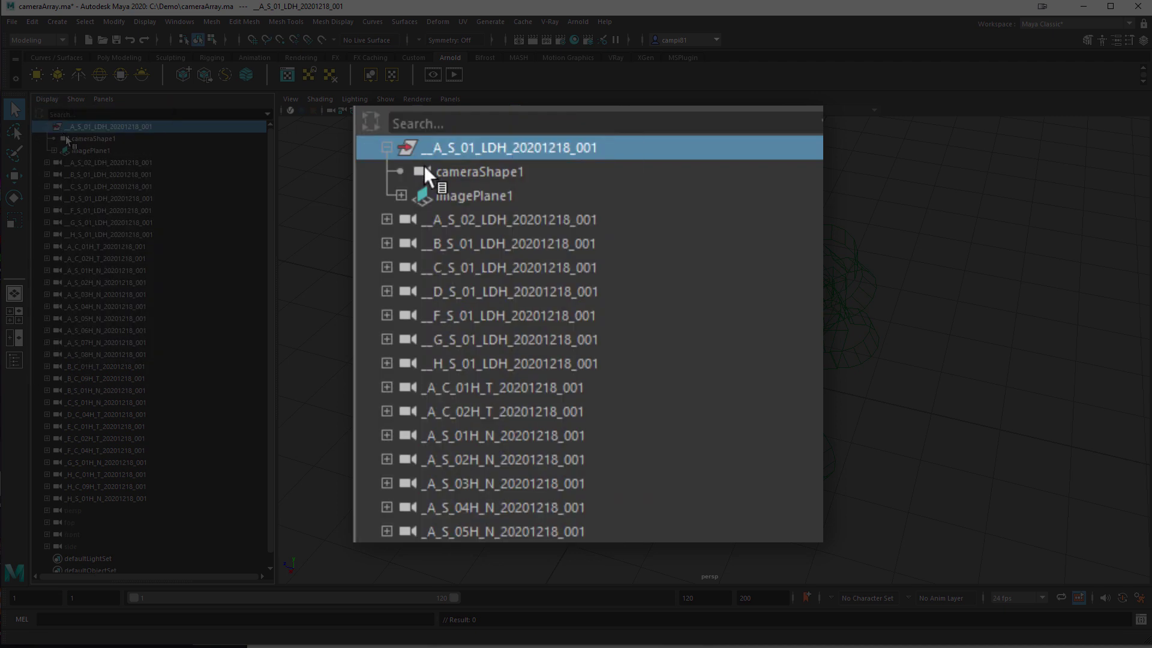
left_click(100, 139)
middle_click_drag(107, 144, 156, 128)
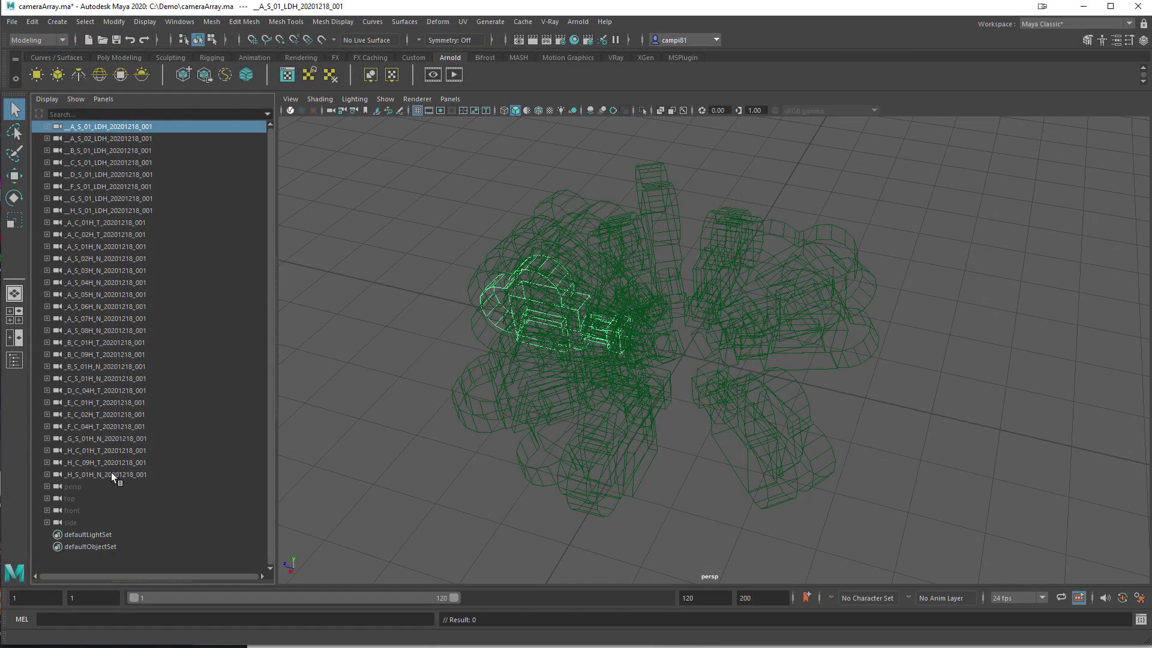
Select all scan cameras from __A_S_01_LDH_20201218_001 to _H_S_01H_N_20201218_001 and export them as FBX, overwriting fbxCam.fbx in C:\Demo
left_click(112, 475, "shift")
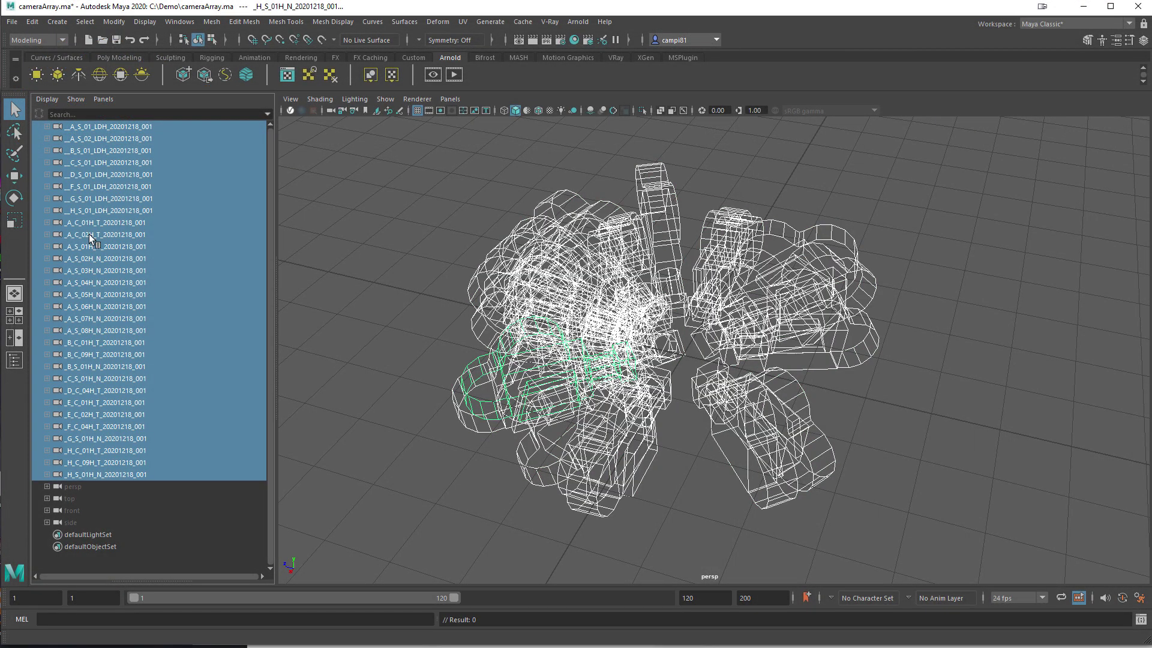
left_click(12, 22)
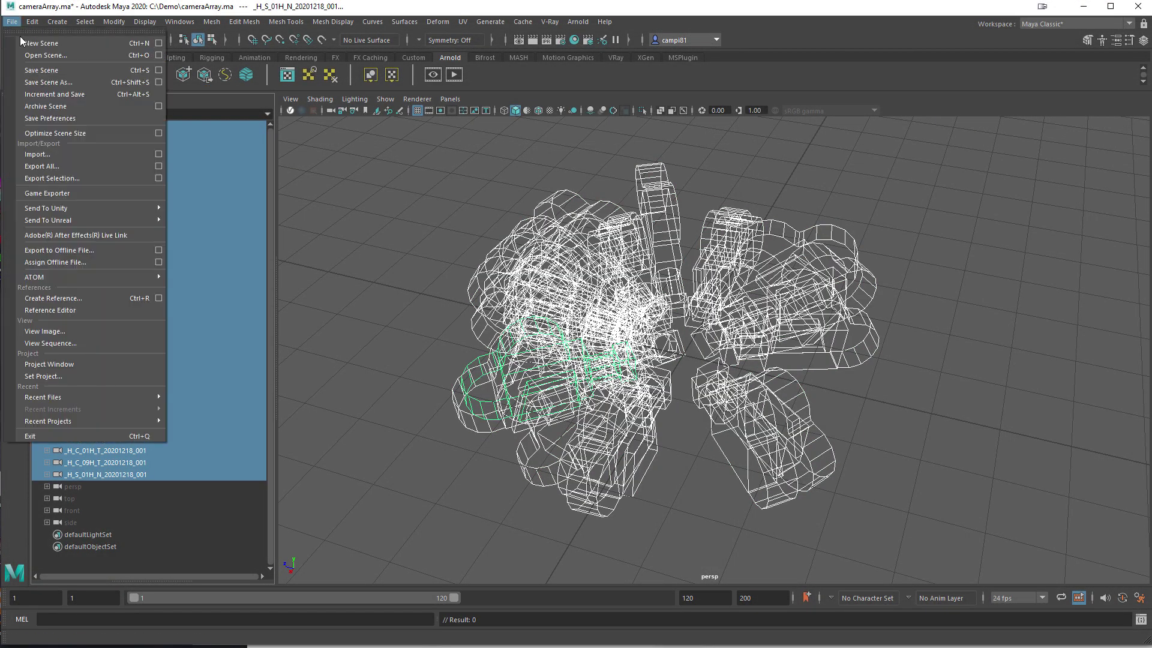
left_click(152, 176)
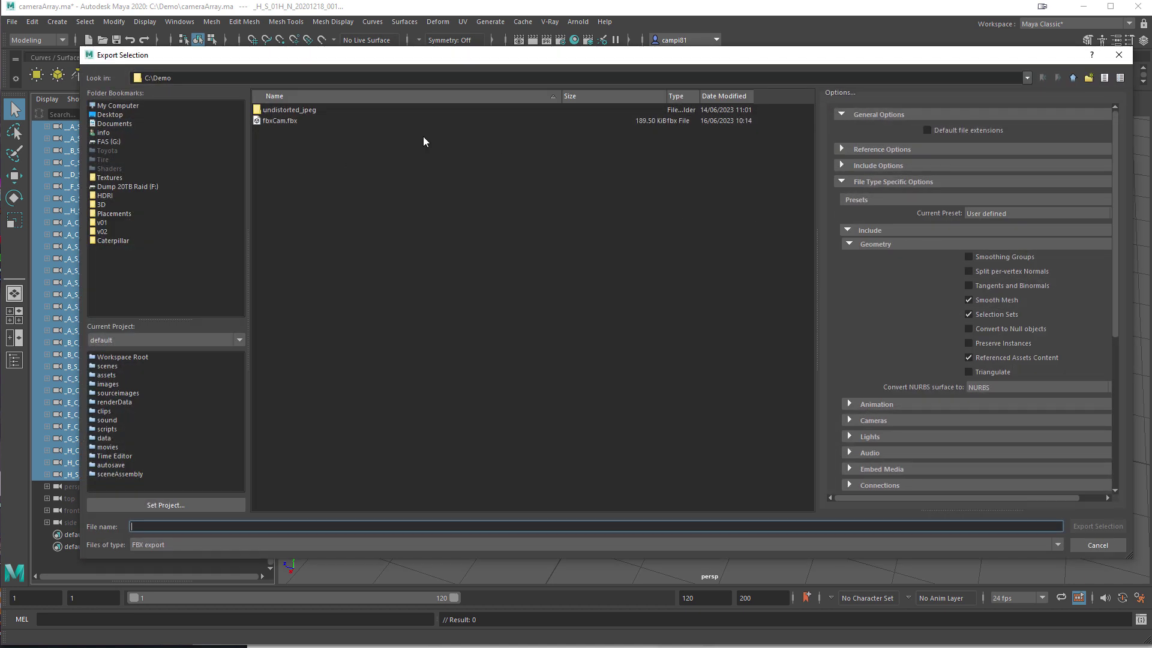
left_click(282, 121)
left_click_drag(1114, 221, 1114, 394)
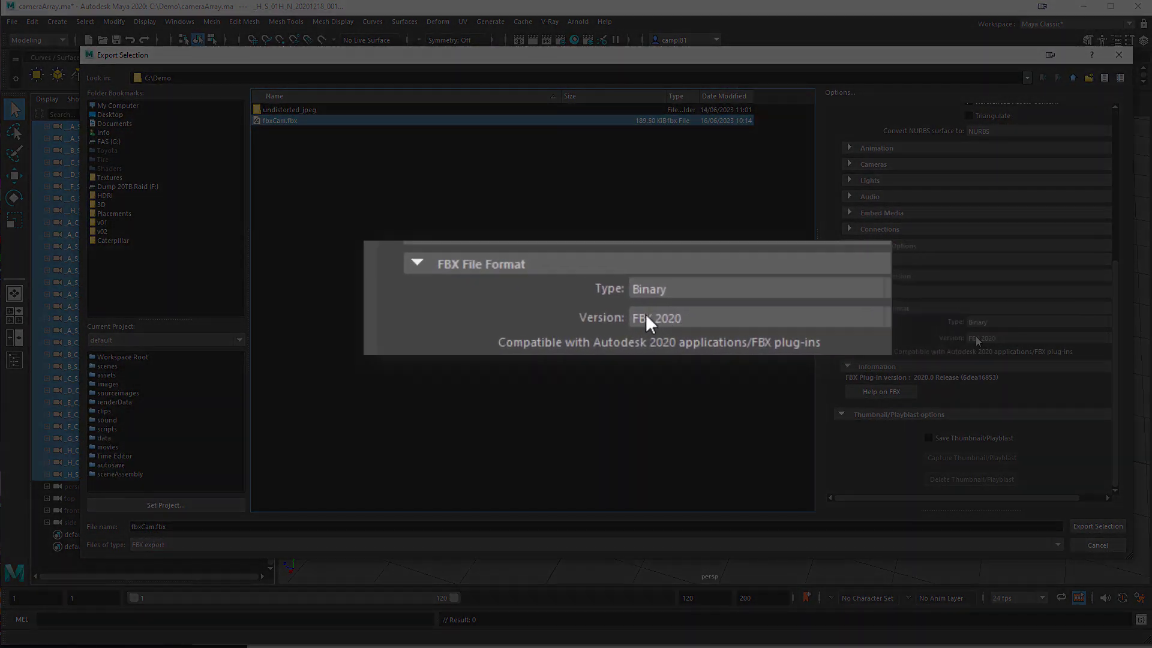
left_click(1090, 527)
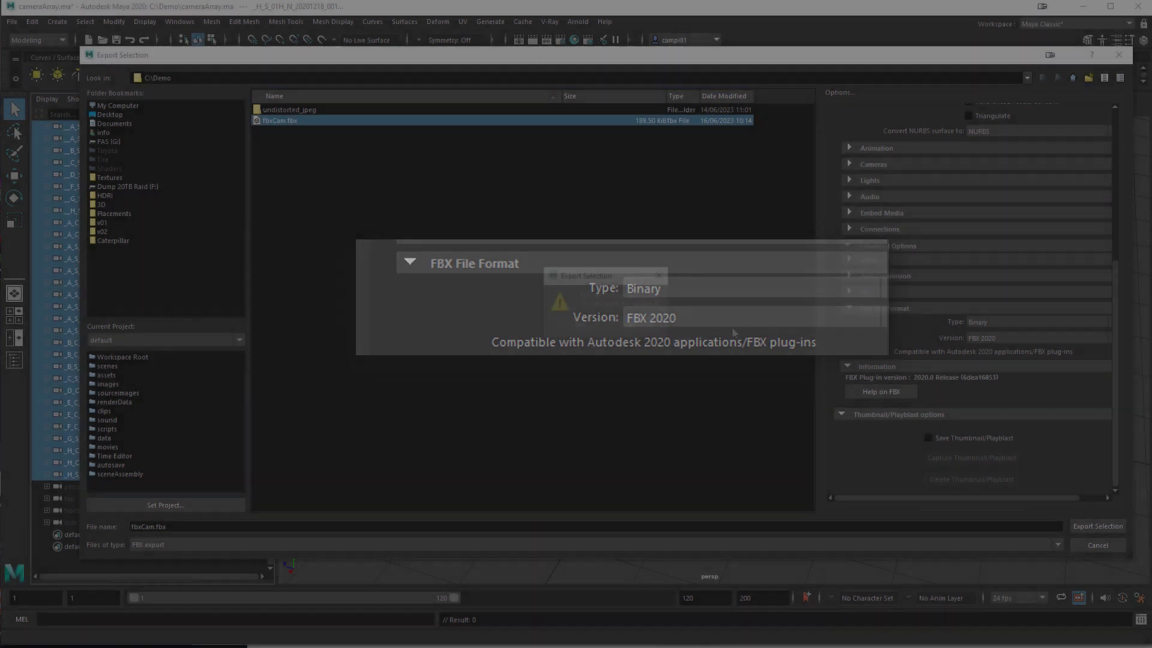
left_click(576, 325)
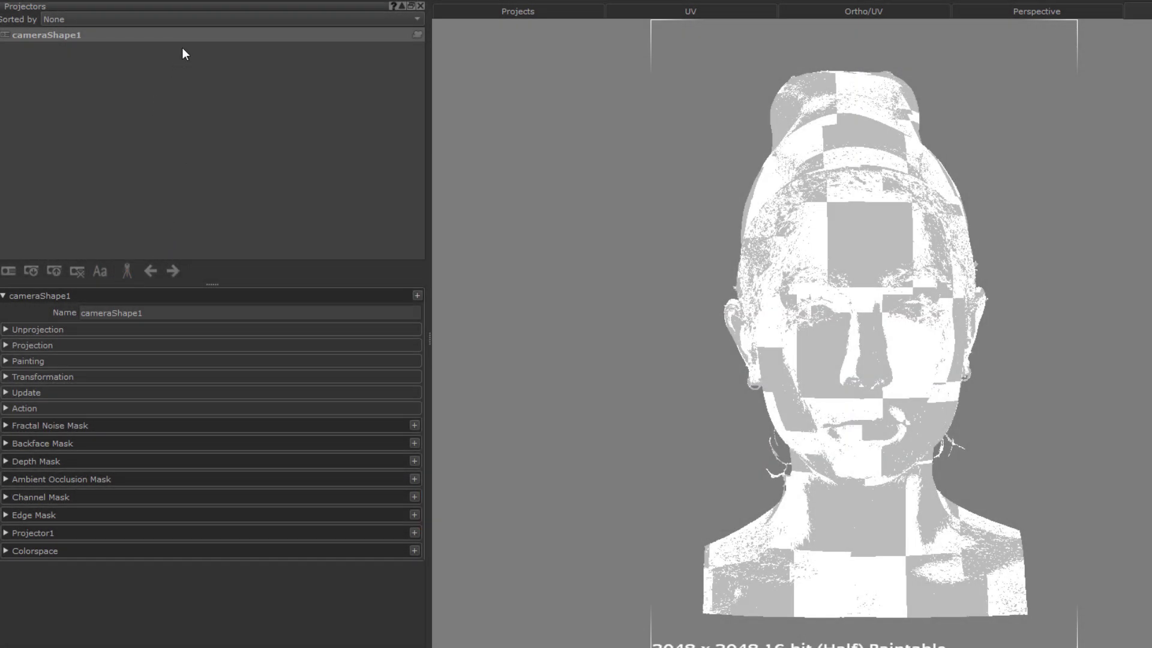
Switch to Mari, launch the Scan Projection Wizard and begin its setup
right_click(186, 34)
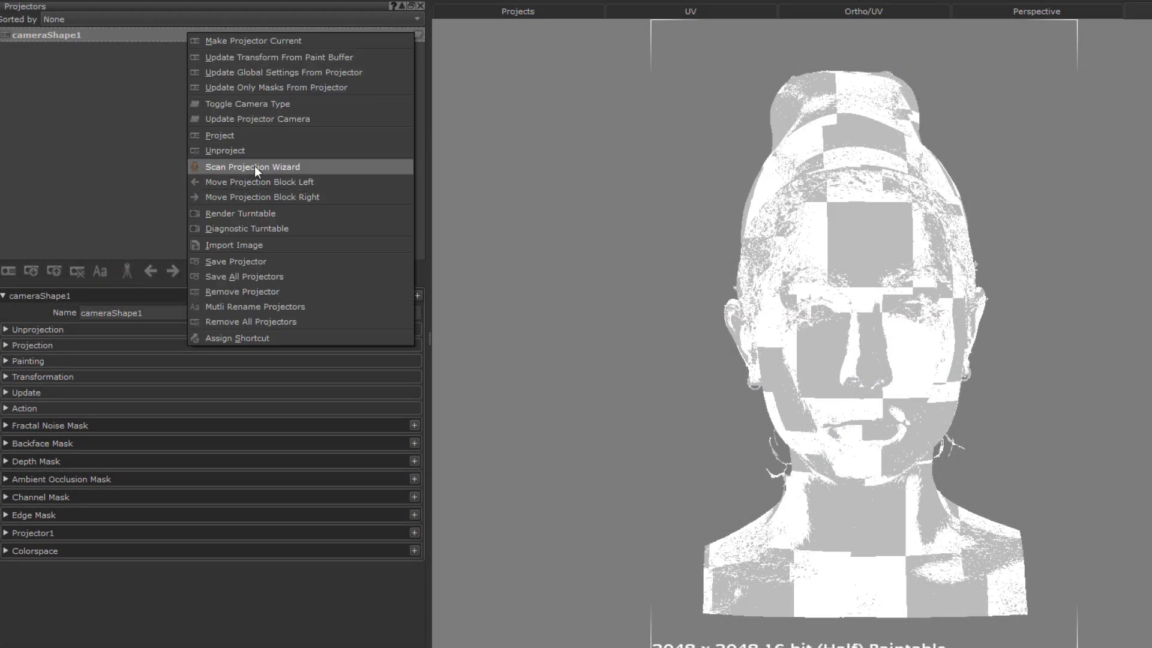
left_click(124, 159)
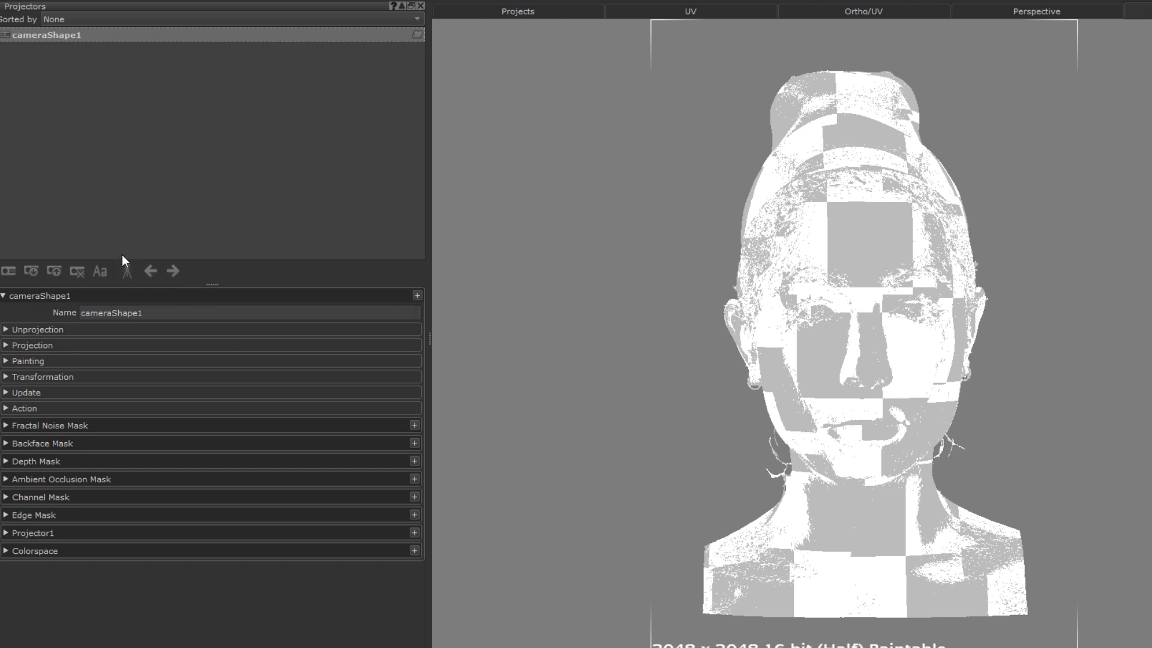
left_click(127, 271)
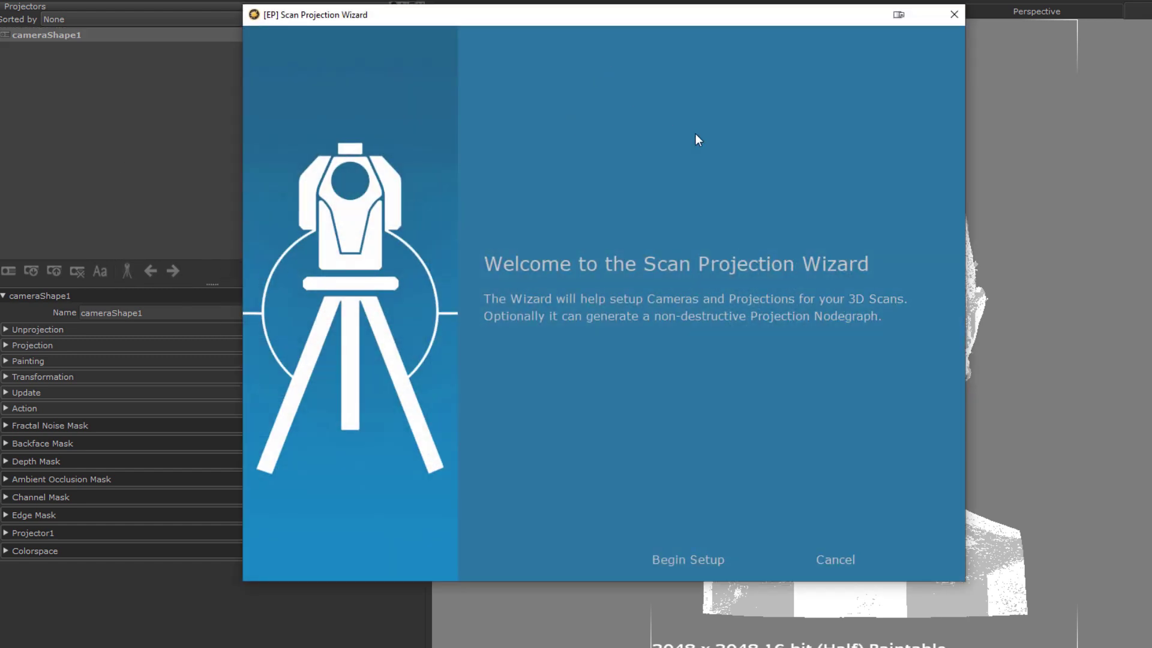
left_click(688, 561)
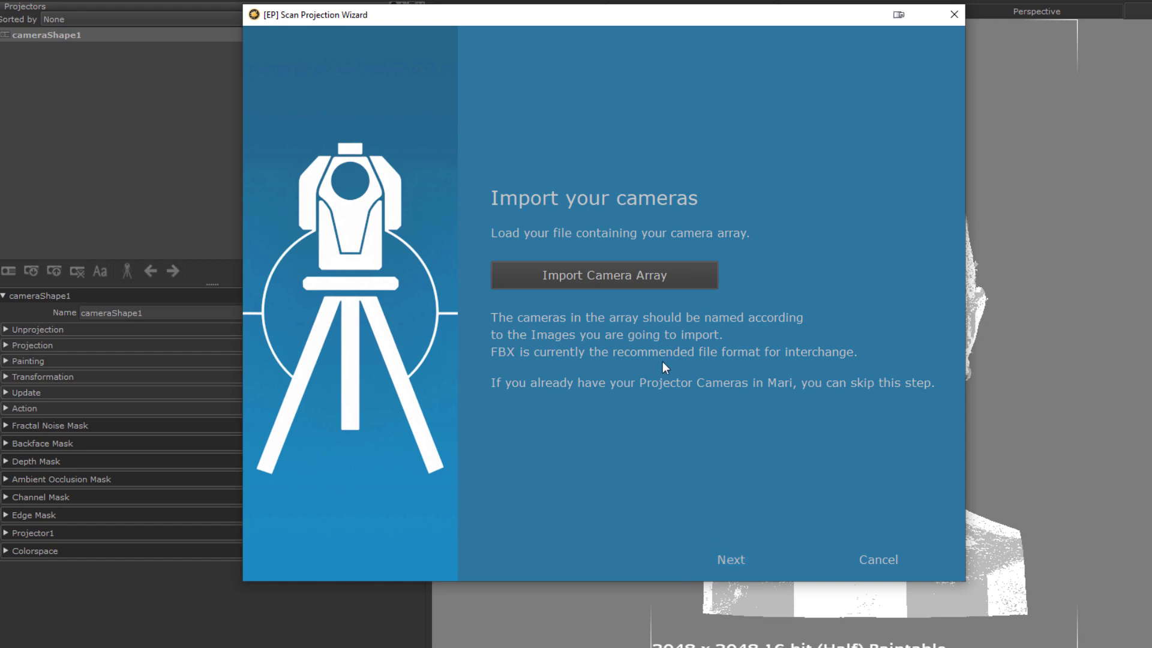
Import the camera array from C:/Demo/fbxCam.fbx with all listed cameras selected, limited to a single frame
left_click(638, 277)
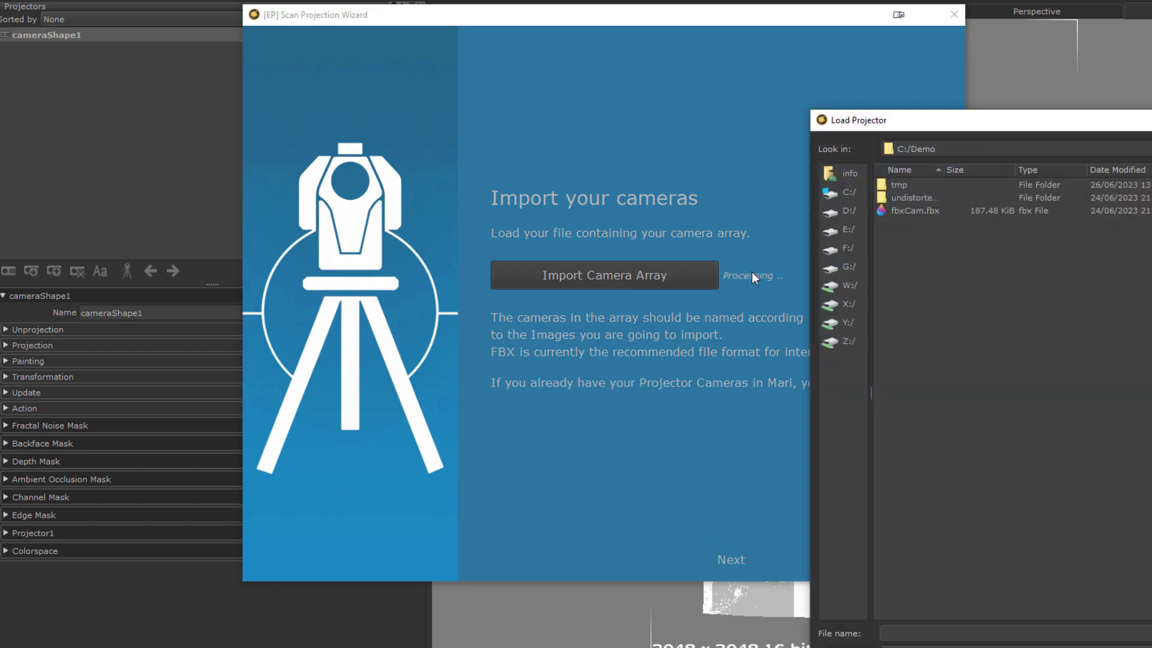
left_click(927, 213)
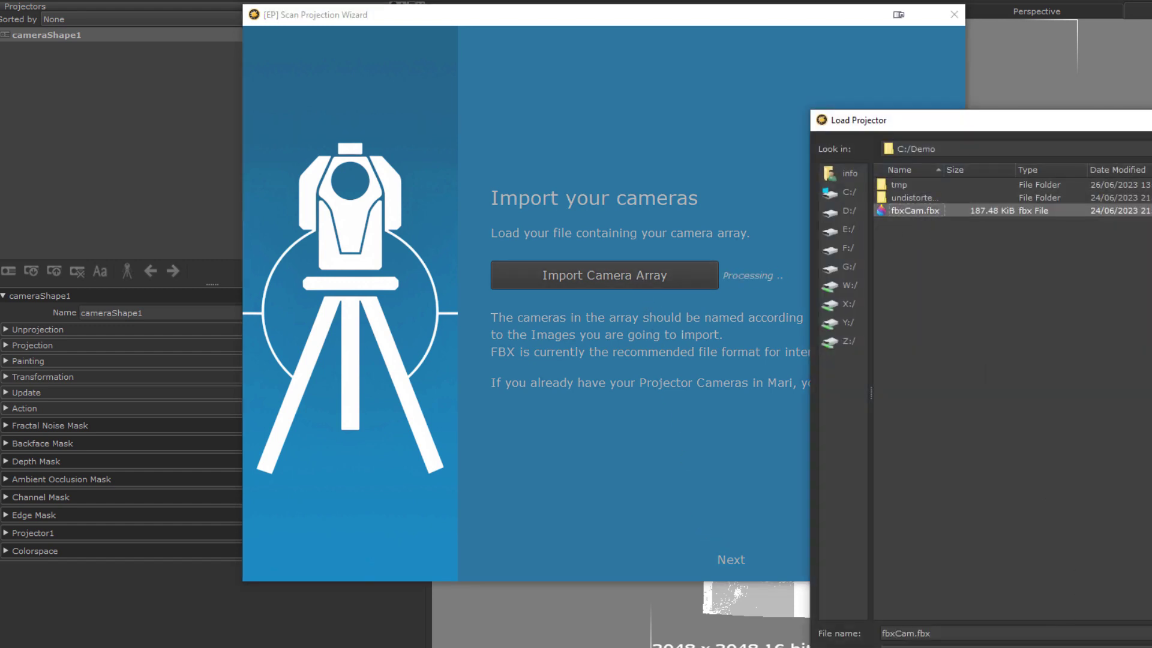
key("Return")
left_click_drag(500, 244, 491, 371)
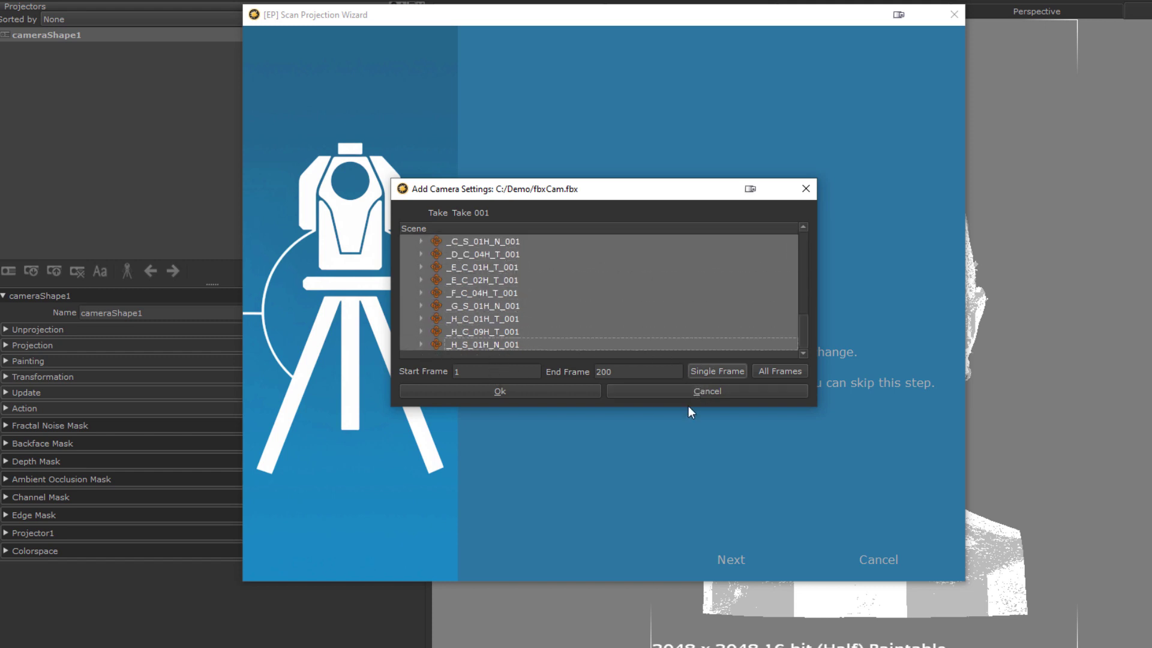
left_click(711, 370)
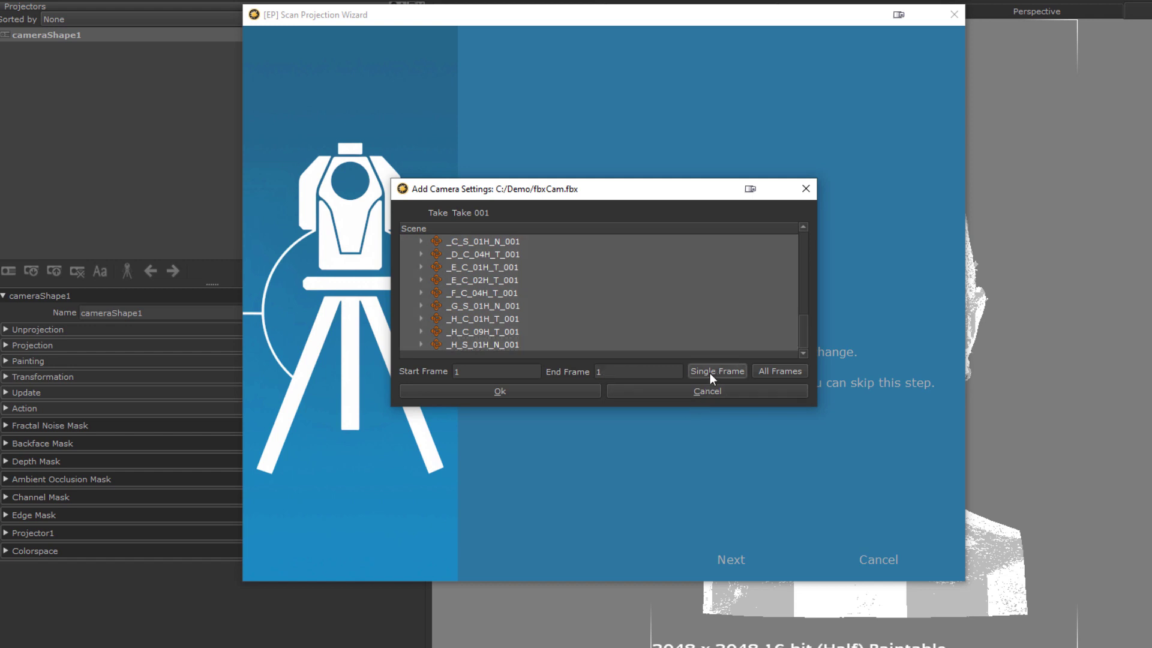
left_click(553, 392)
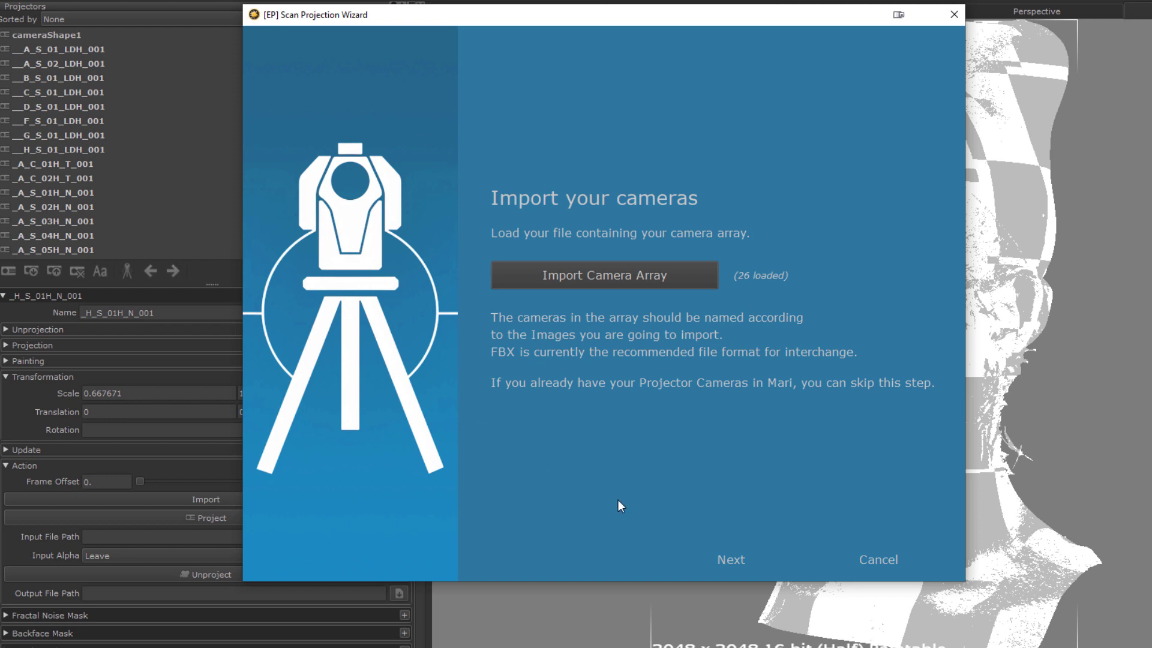
Use C:/Demo/undistorted_jpeg as the scan image location and leave colorspace and bit depth on Automatic
left_click(730, 560)
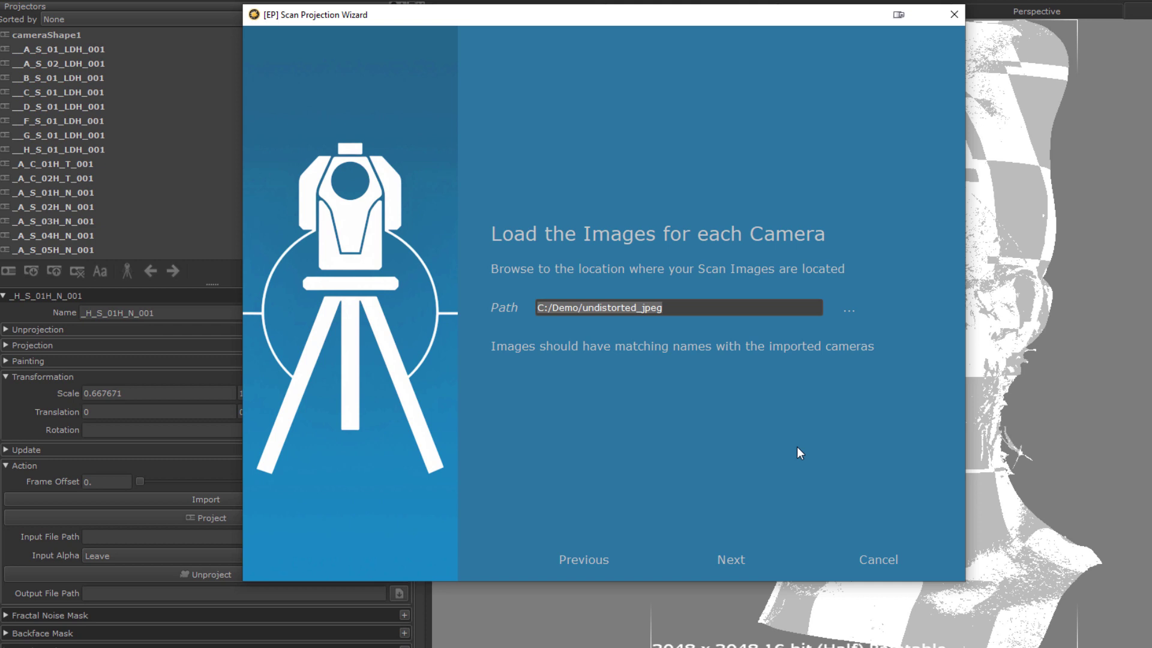
left_click(731, 559)
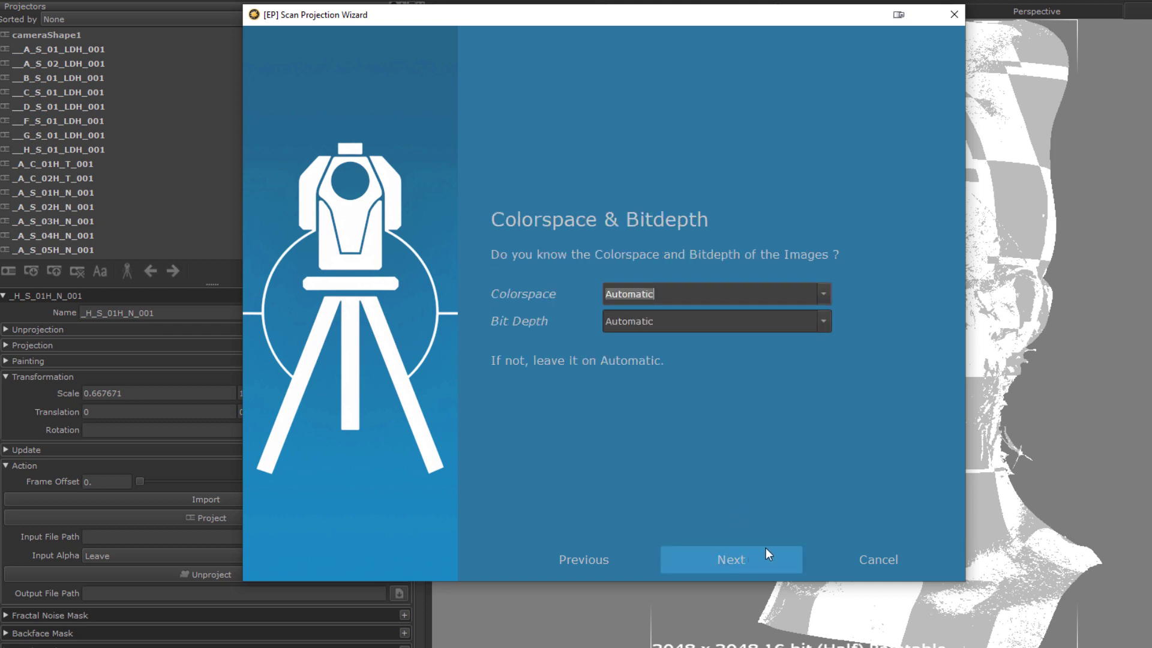
left_click(823, 295)
left_click(785, 296)
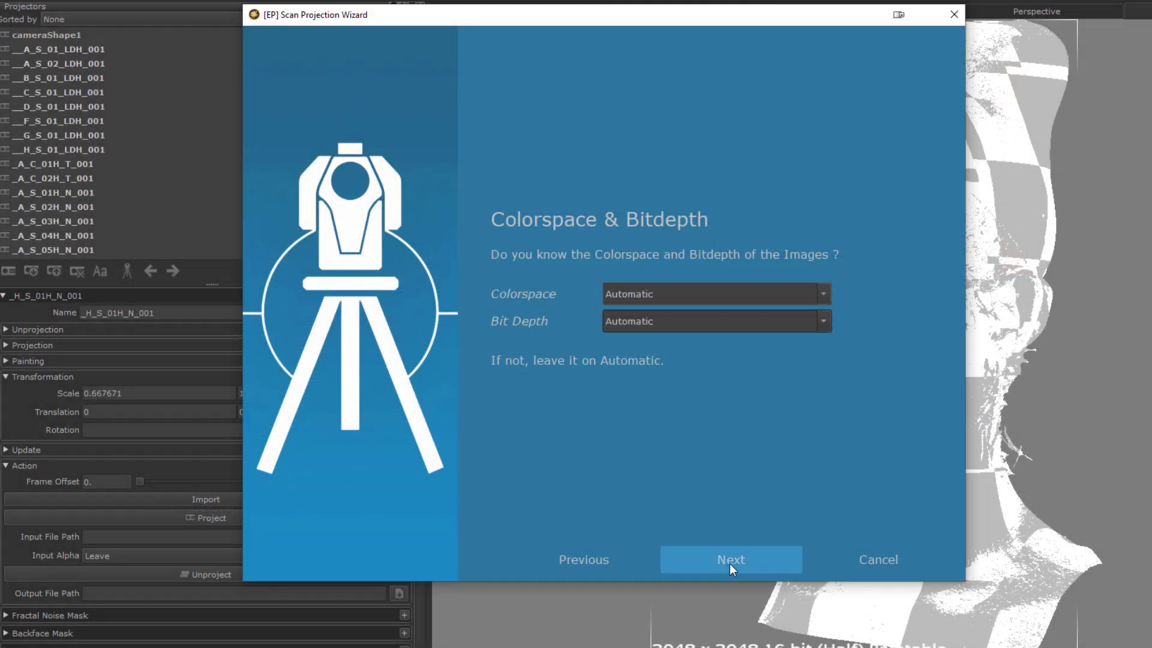
left_click(731, 563)
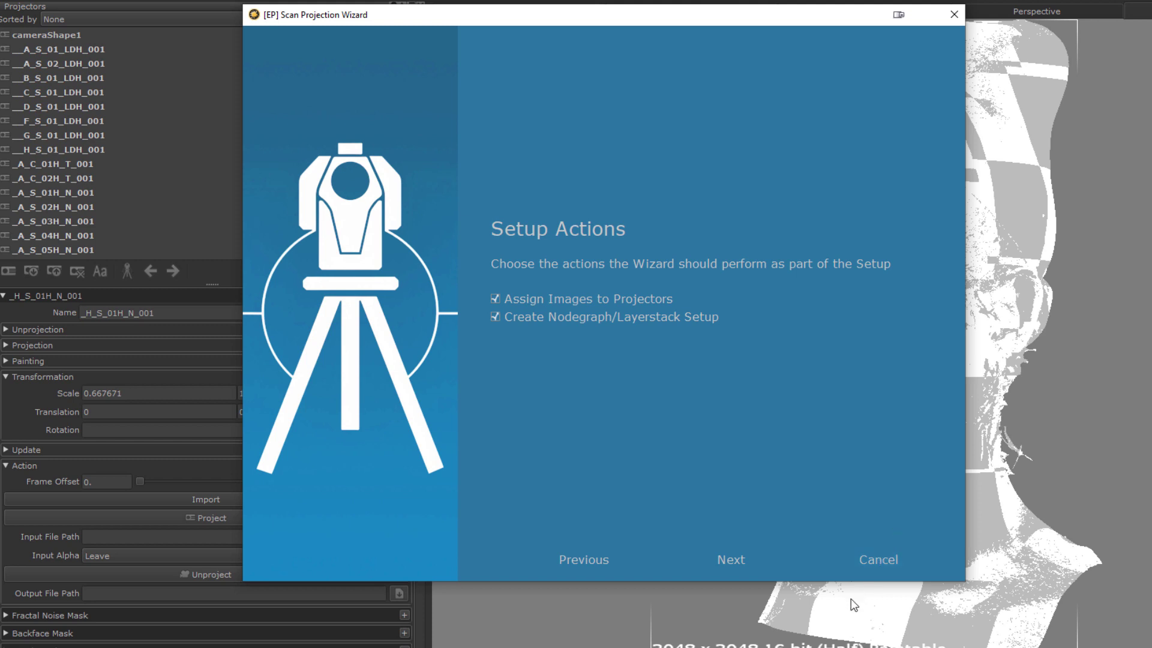
Keep both setup actions enabled and add the setup to the existing channel My Channel under the name 3D Scan
left_click(741, 563)
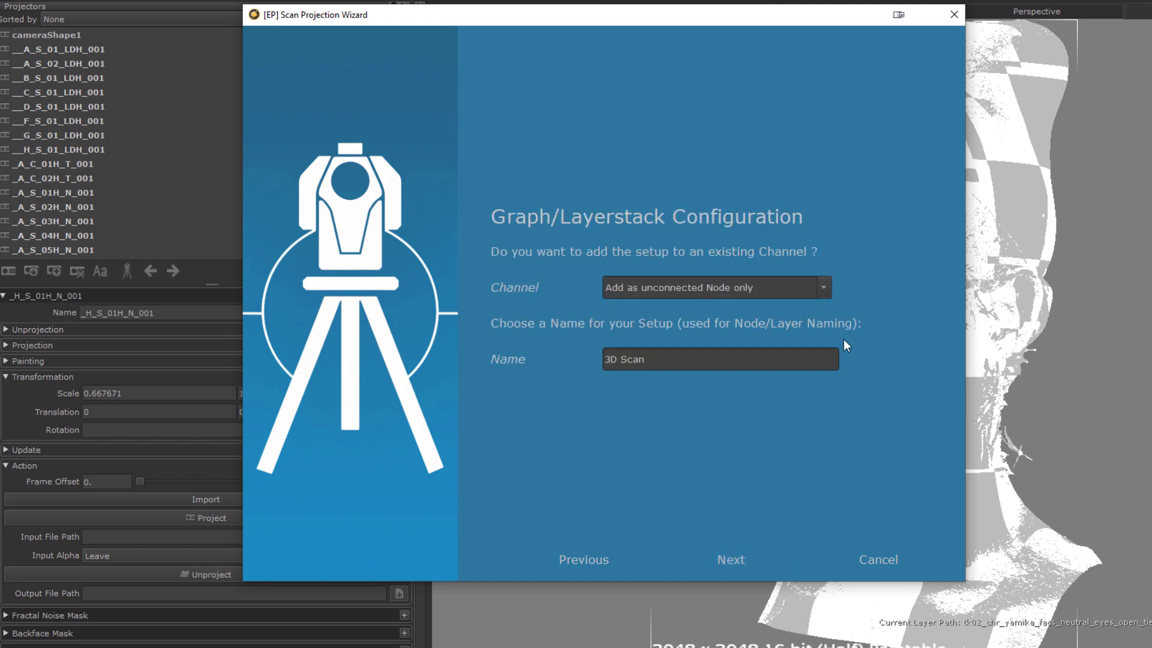
left_click(826, 289)
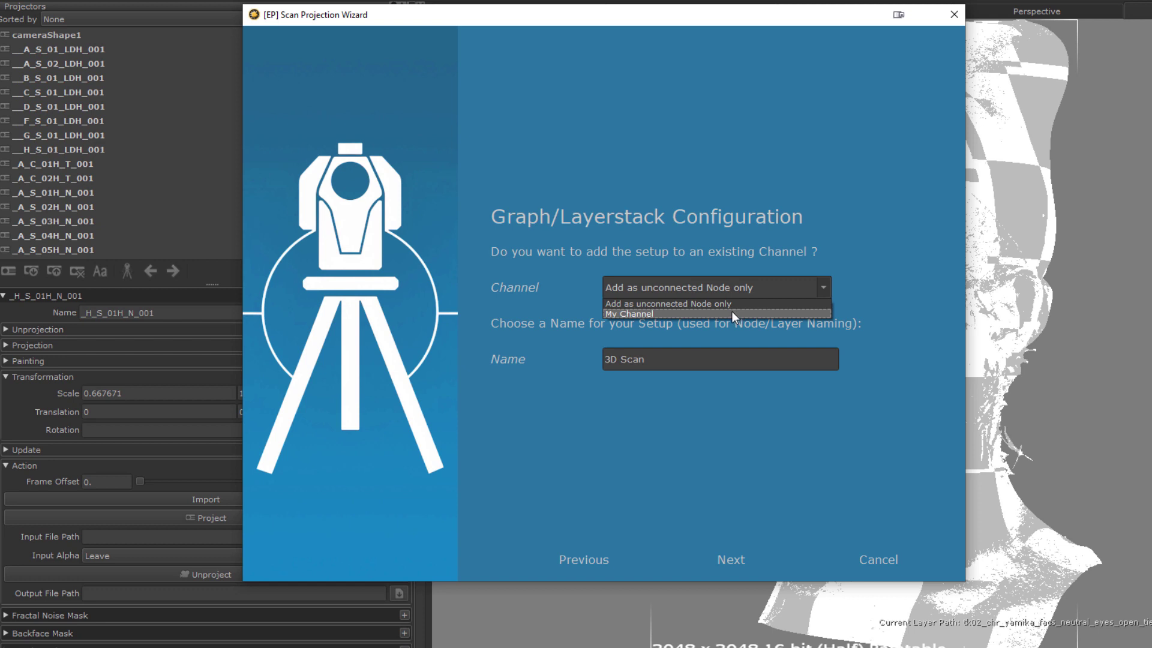
left_click(732, 313)
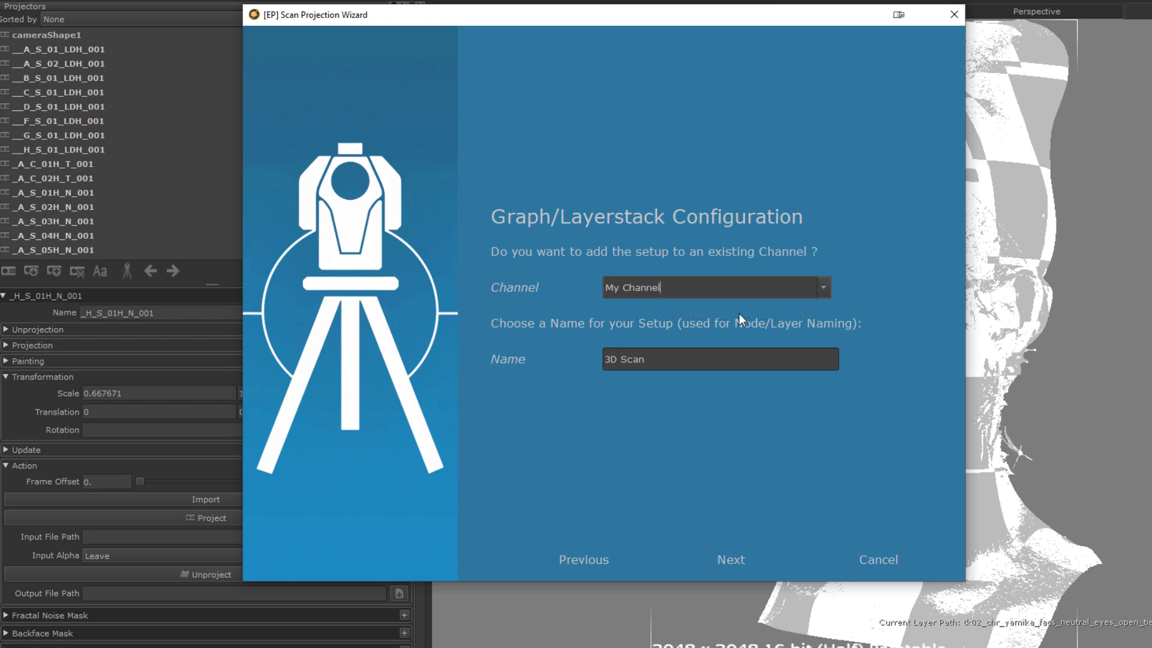
left_click_drag(685, 362, 580, 378)
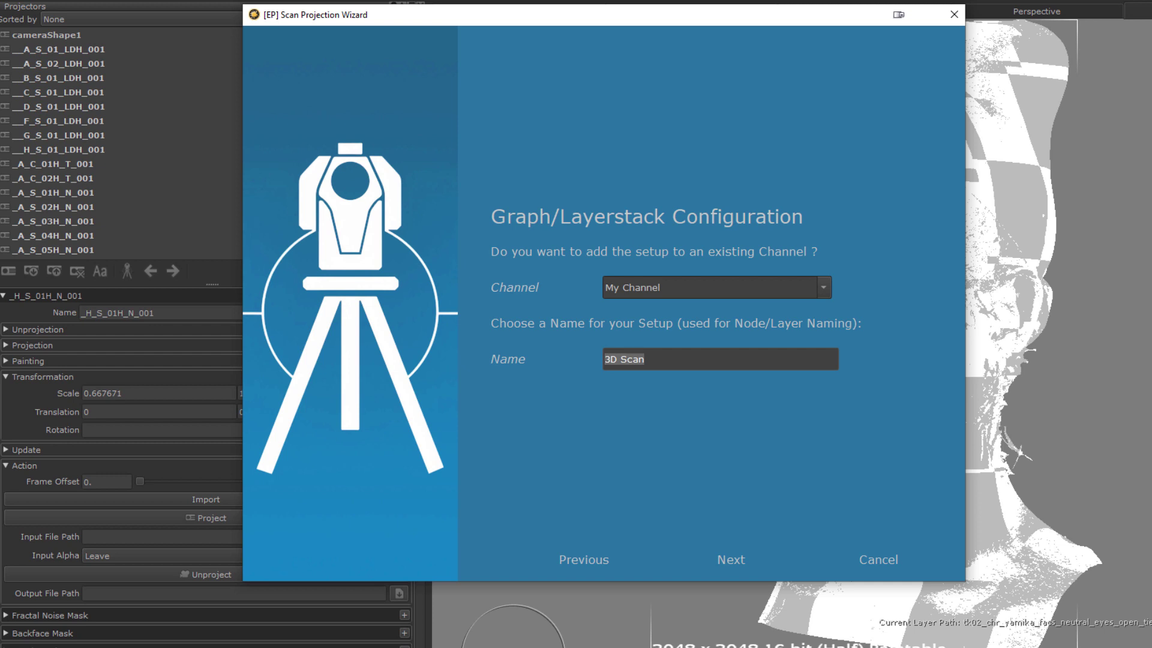
left_click(736, 559)
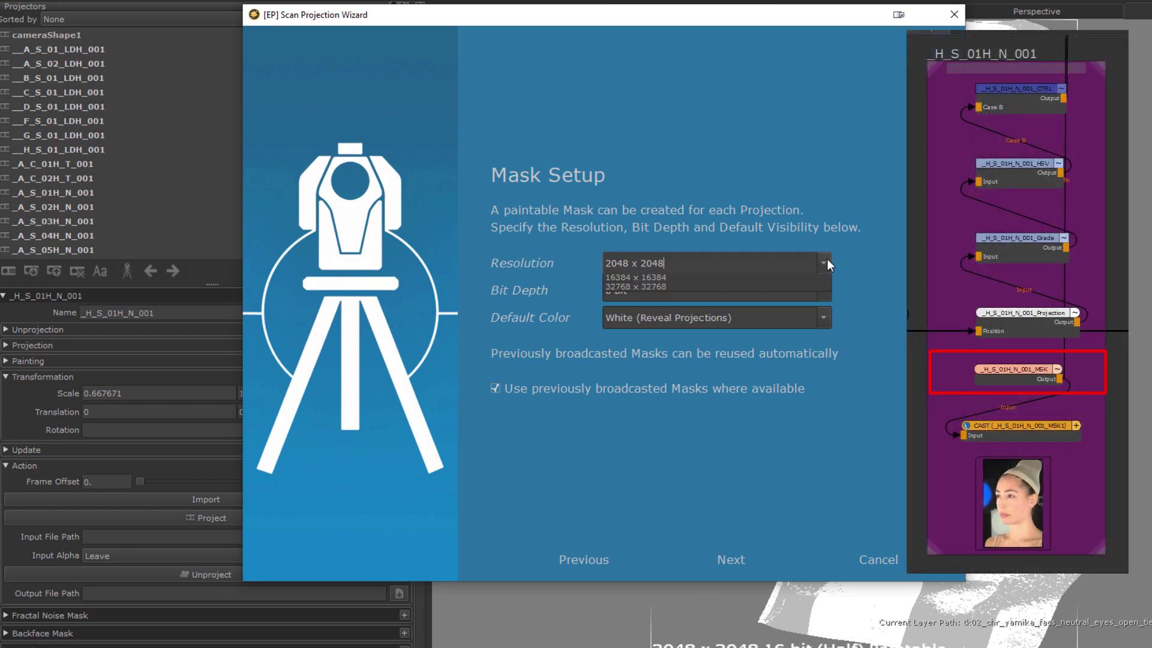
Set up the projection masks at 2048 x 2048, 8 Bit, with White (Reveal Projections) default color, reusing previously broadcasted masks
left_click(827, 263)
left_click(740, 304)
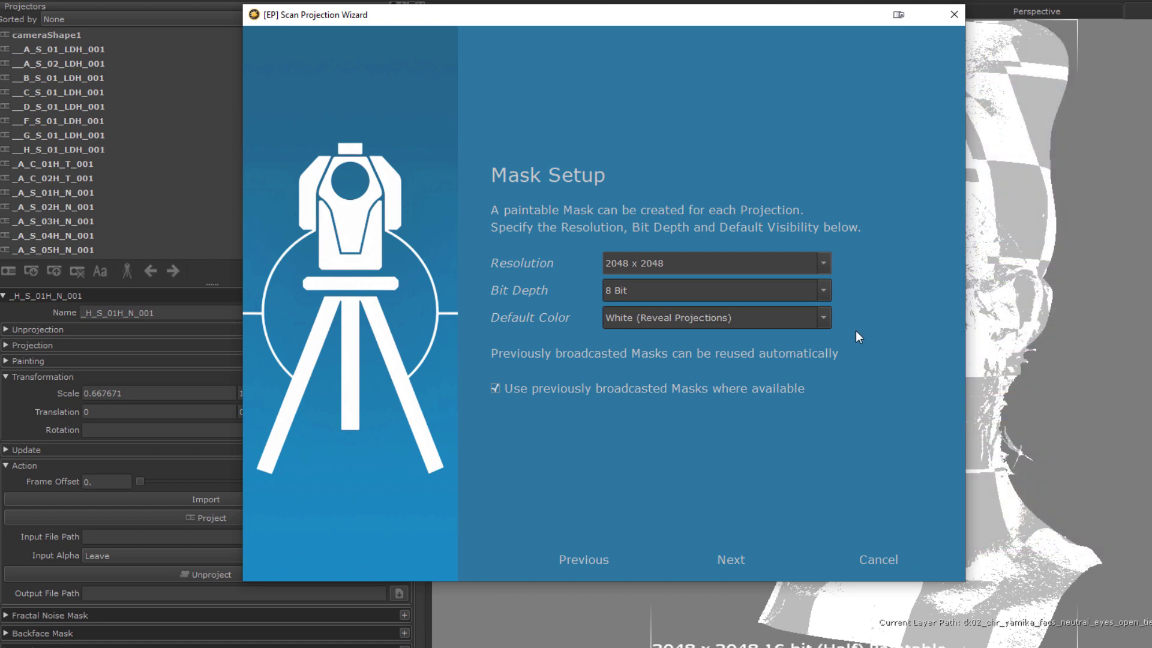
left_click(825, 318)
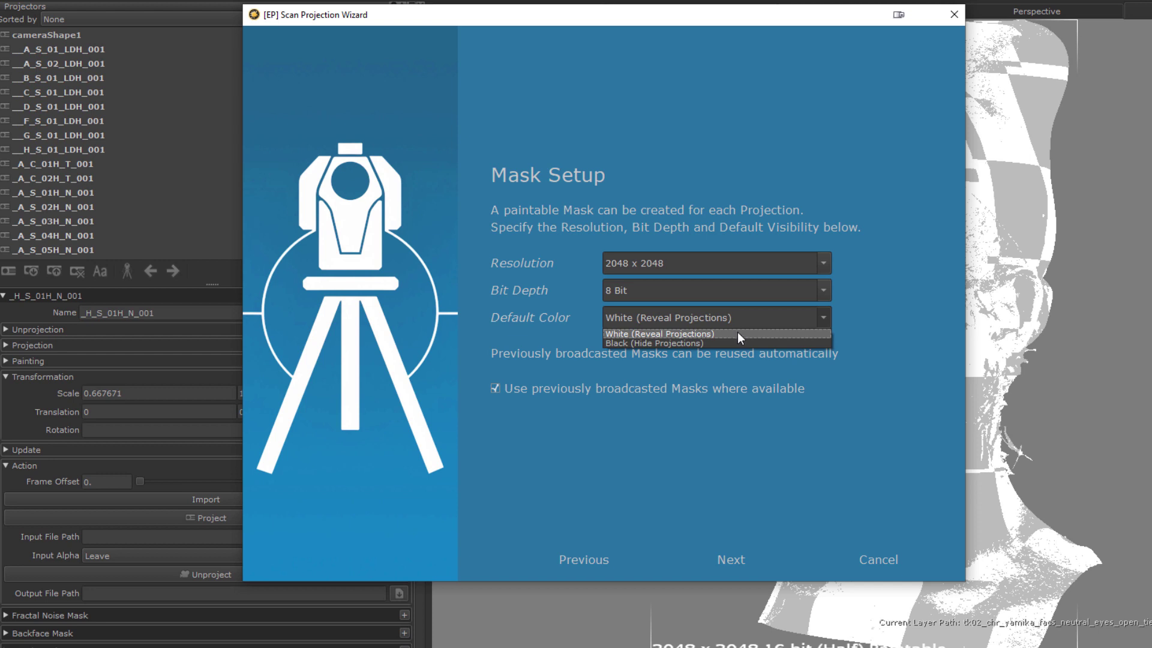
left_click(736, 333)
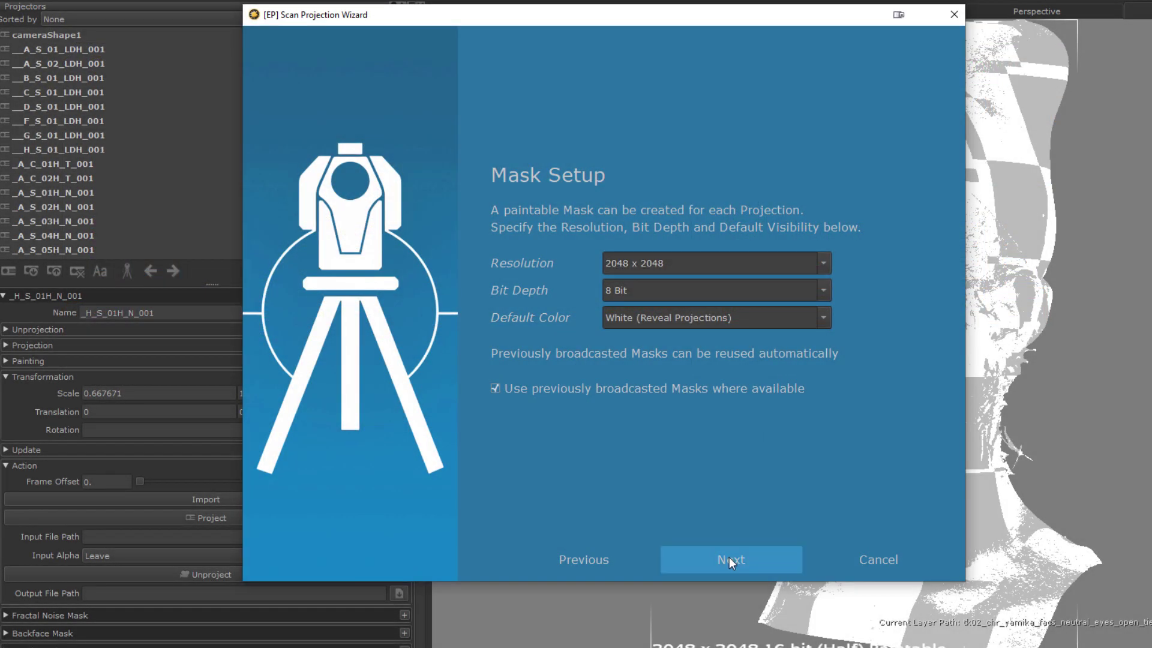
left_click(728, 561)
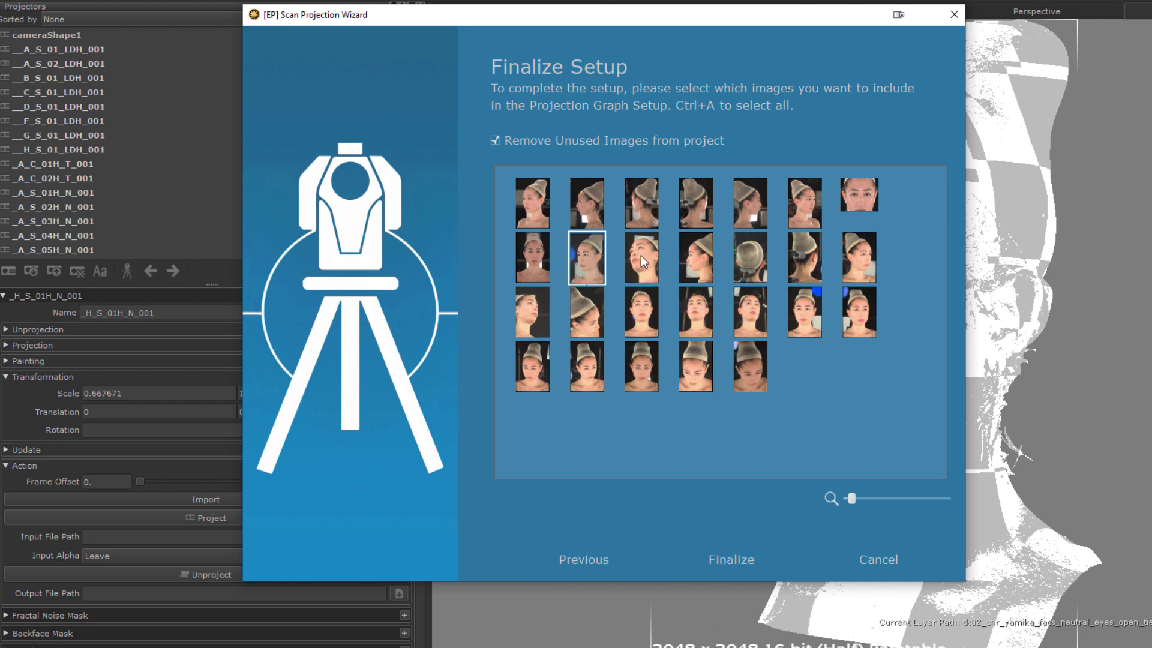
Select every scan image except the first eight and finalize the setup with Remove Unused Images from project enabled
left_click_drag(852, 498, 858, 499)
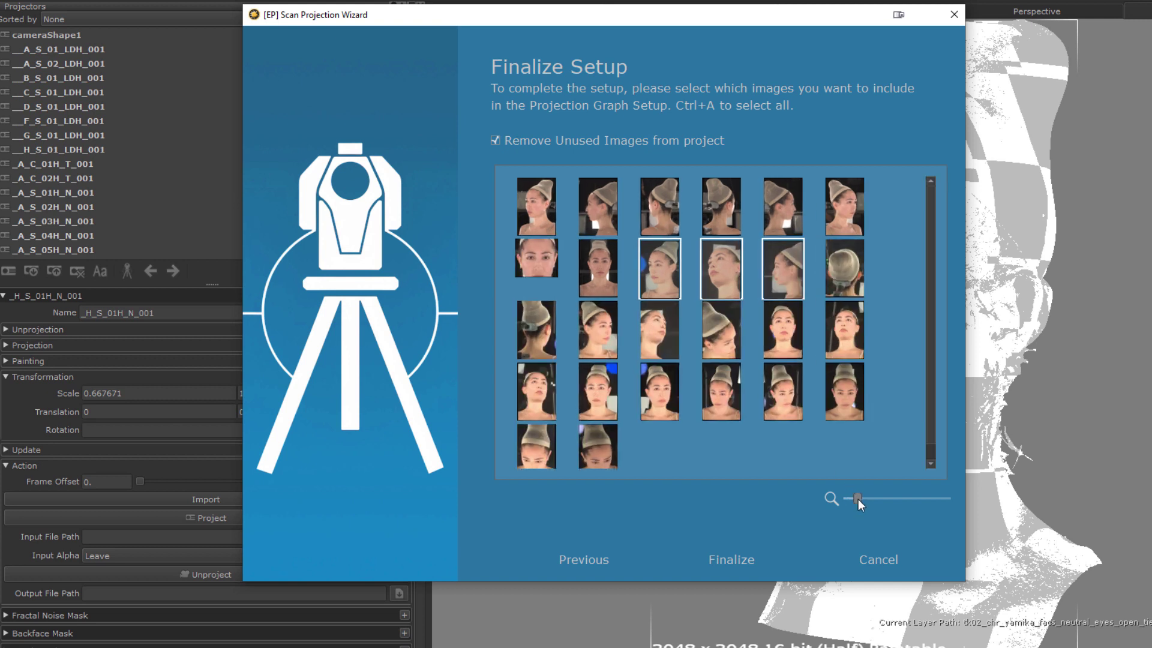
left_click(838, 253, "ctrl")
left_click(552, 344, "ctrl")
left_click(600, 342, "ctrl")
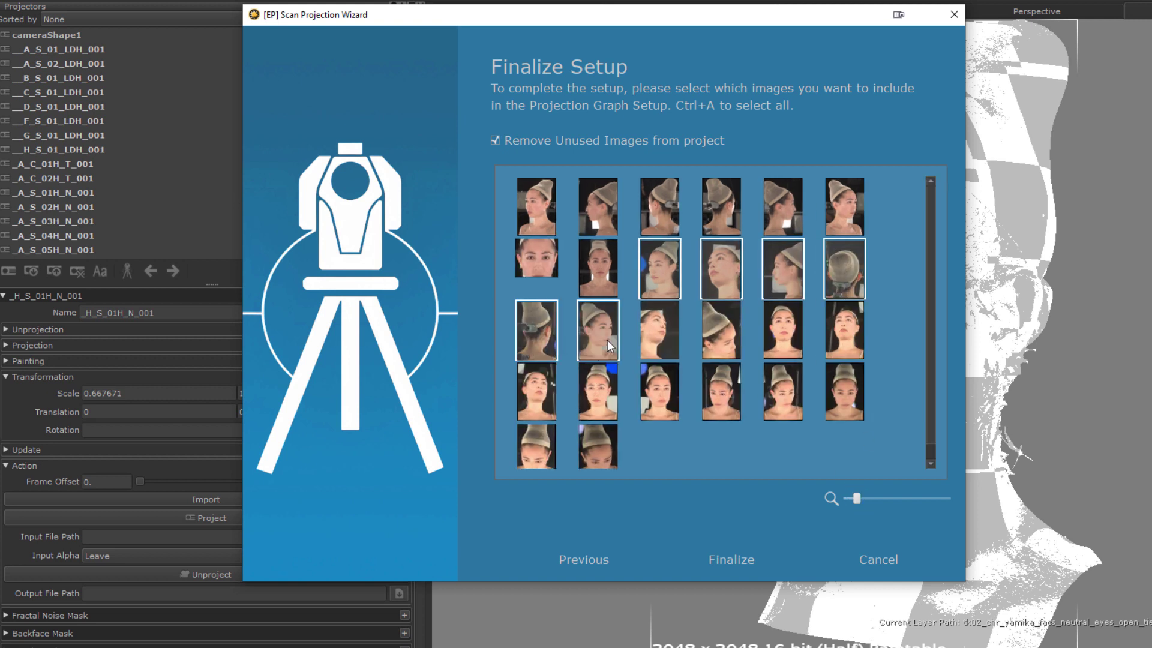
left_click(653, 339, "ctrl")
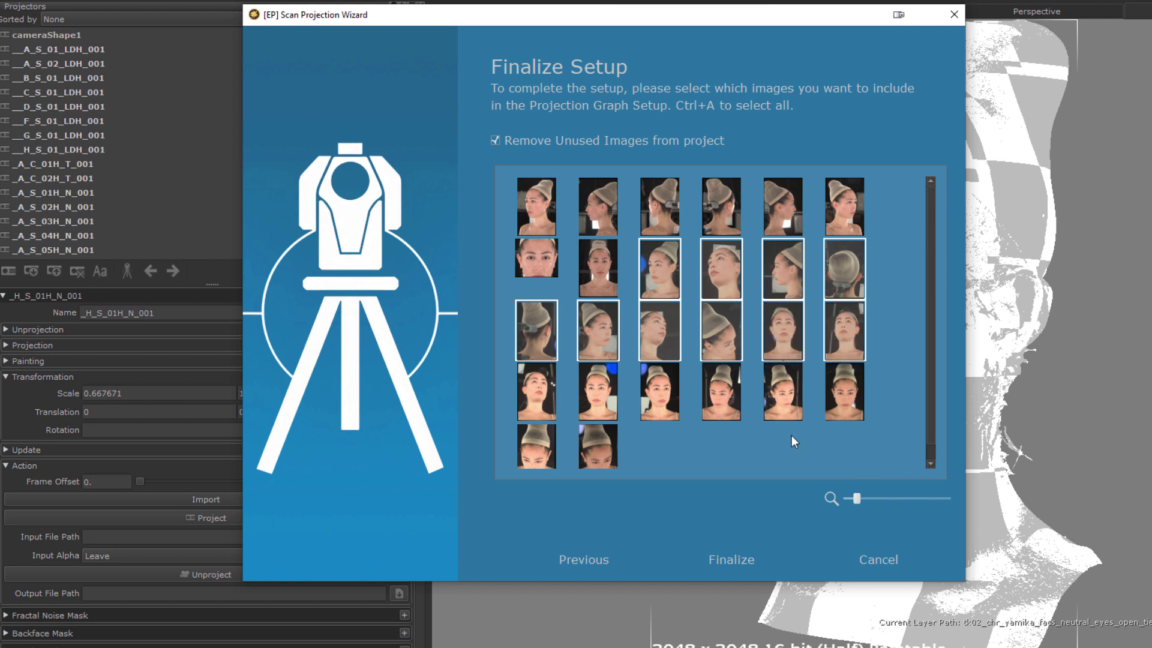
left_click_drag(848, 467, 528, 393, "ctrl")
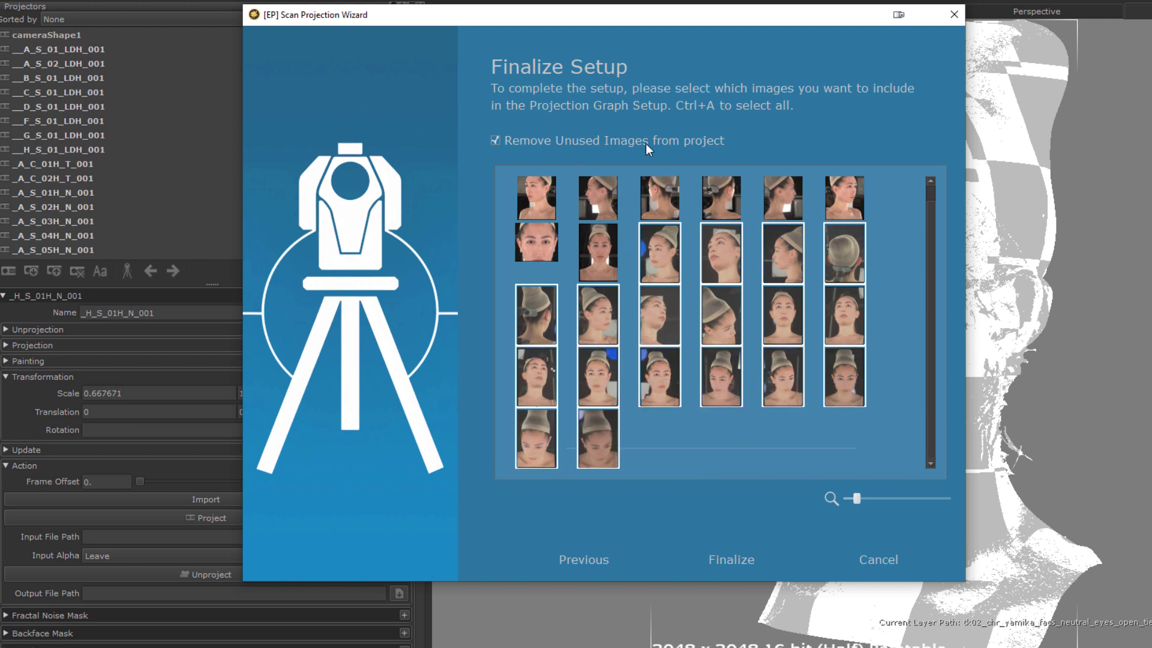
left_click(695, 141)
left_click(696, 141)
left_click(732, 559)
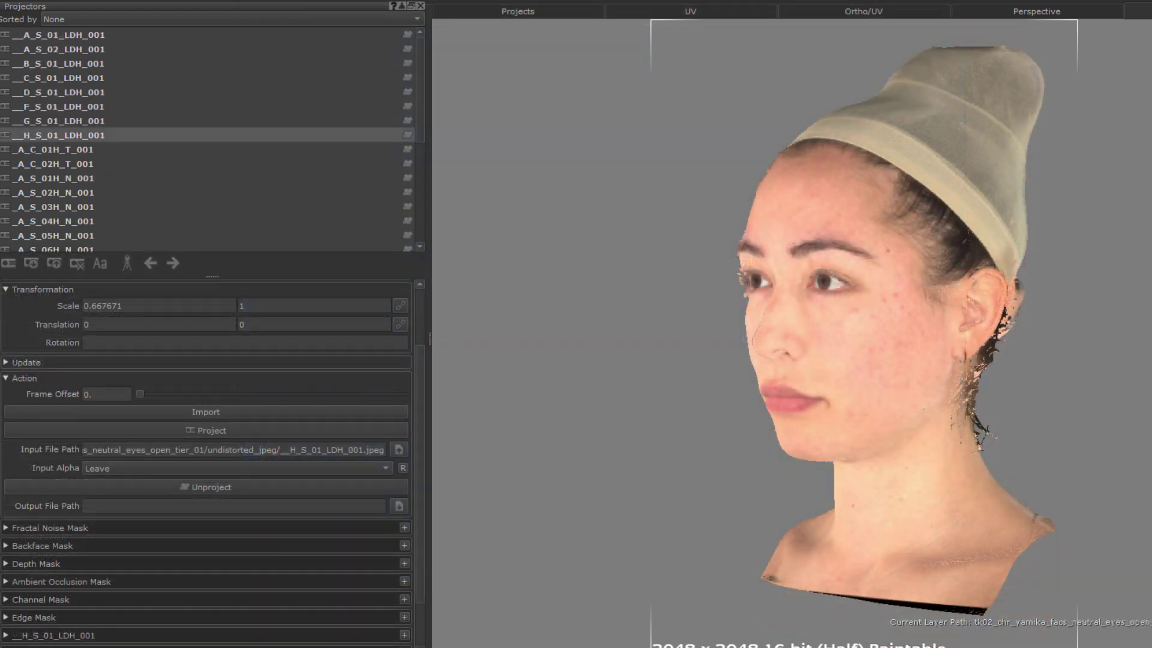
Inspect the textured head and the input file path, scale and colorspace settings of projector __H_S_01_LDH_001
middle_click_drag(663, 416, 800, 399)
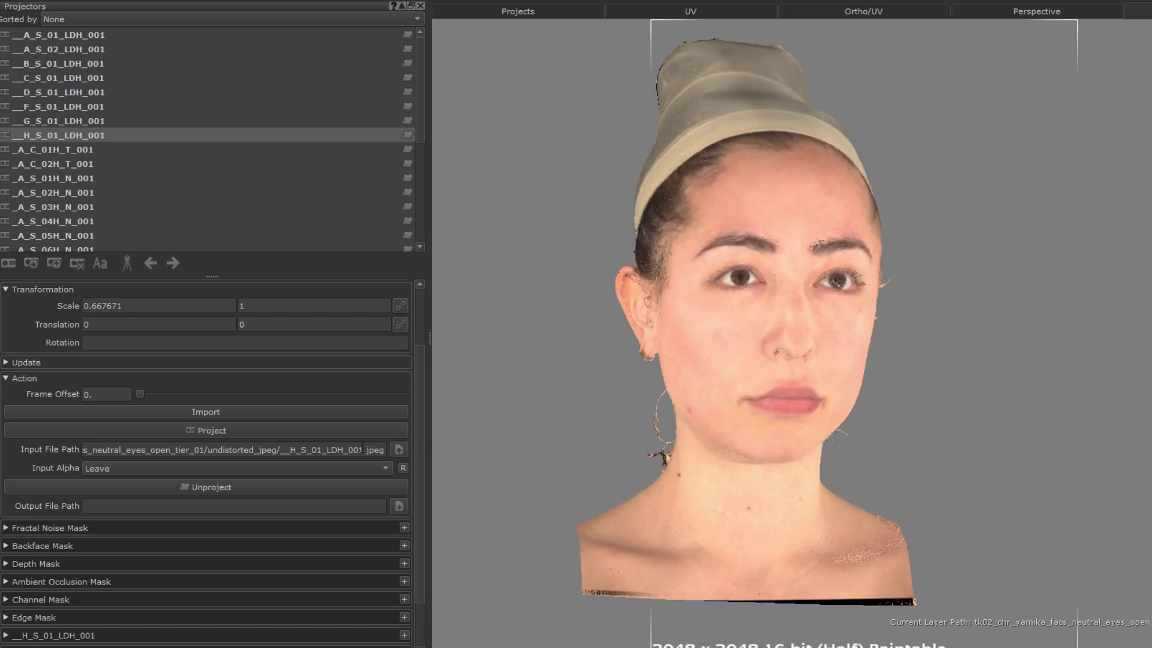
left_click_drag(359, 450, 217, 449)
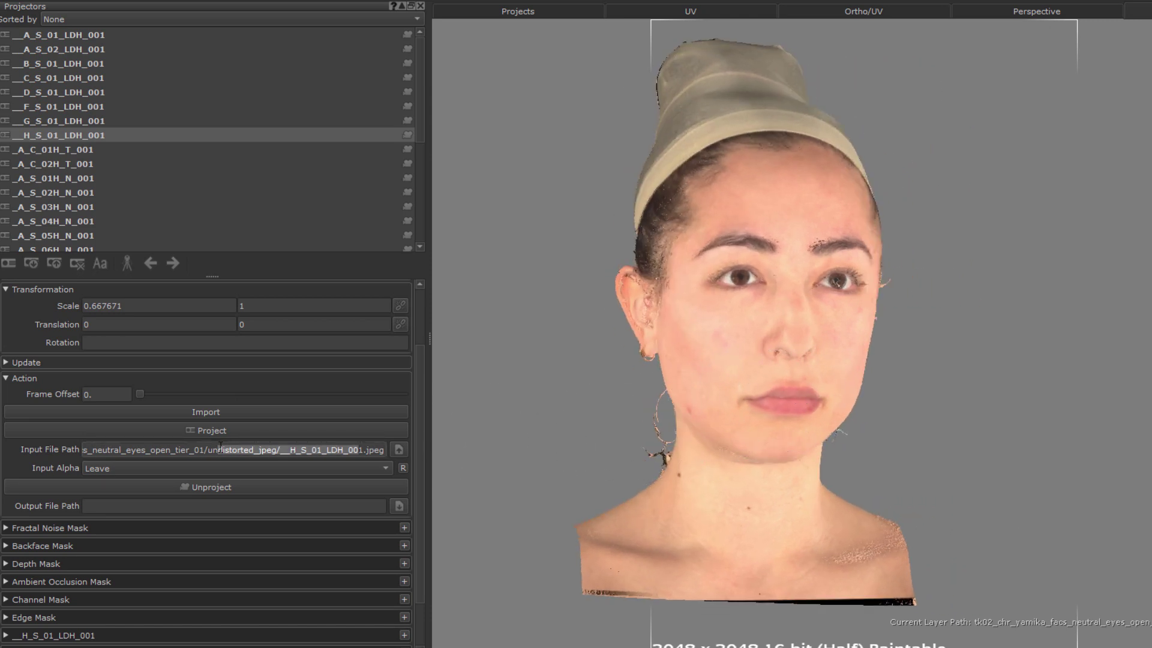
left_click(144, 310)
left_click_drag(145, 307, 82, 306)
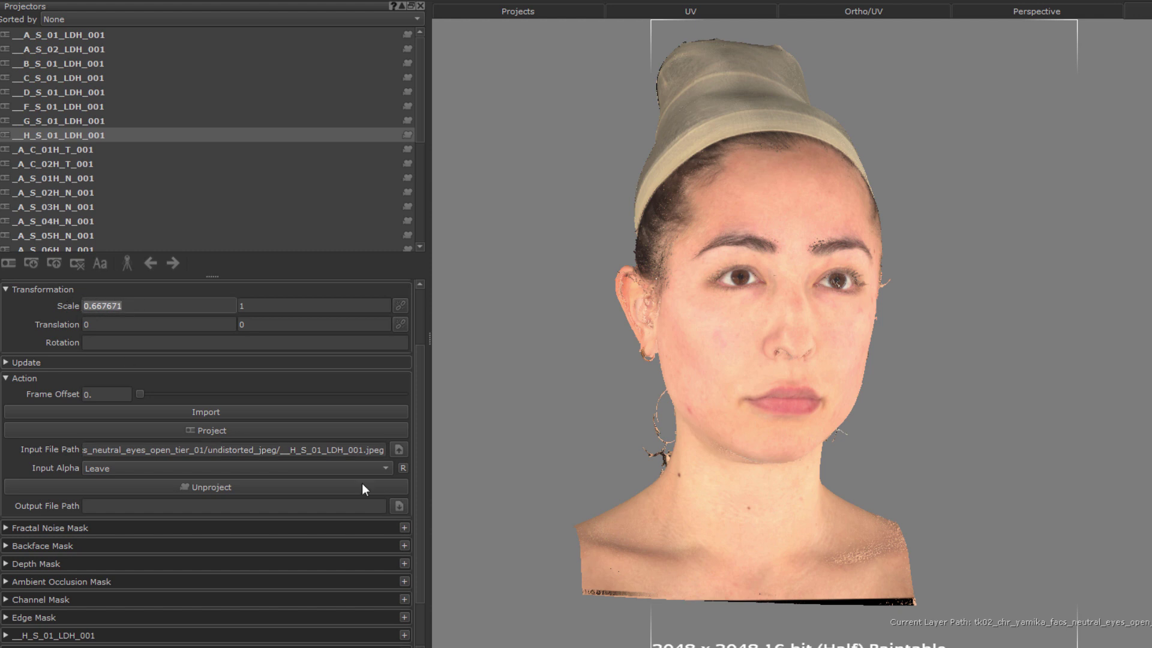
scroll(418, 540, "down", 2)
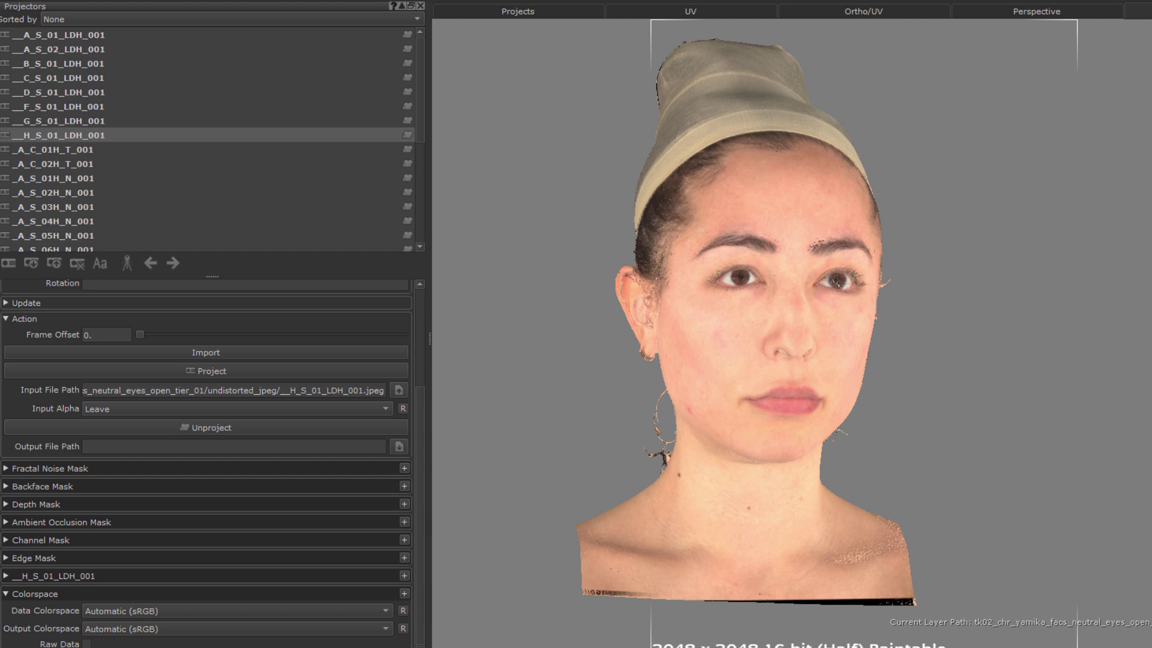
Examine the node graph setup feeding My Channel and select the 3D Scan_projectionGroup layer
key("space")
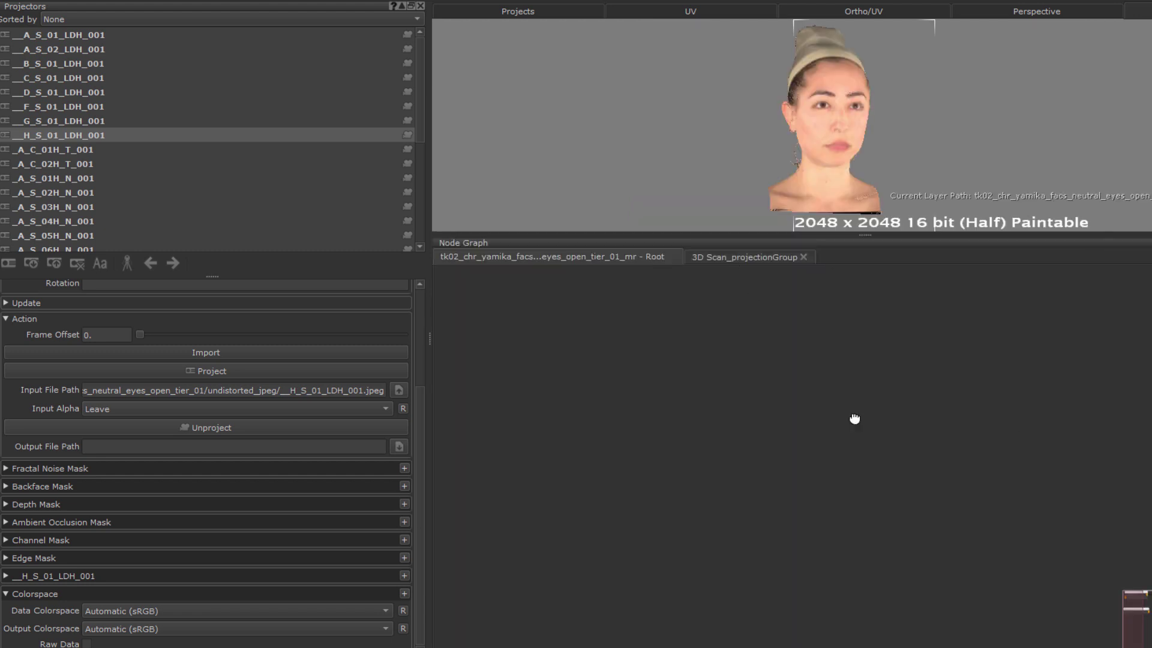
left_click(789, 506)
scroll(909, 466, "up", 3)
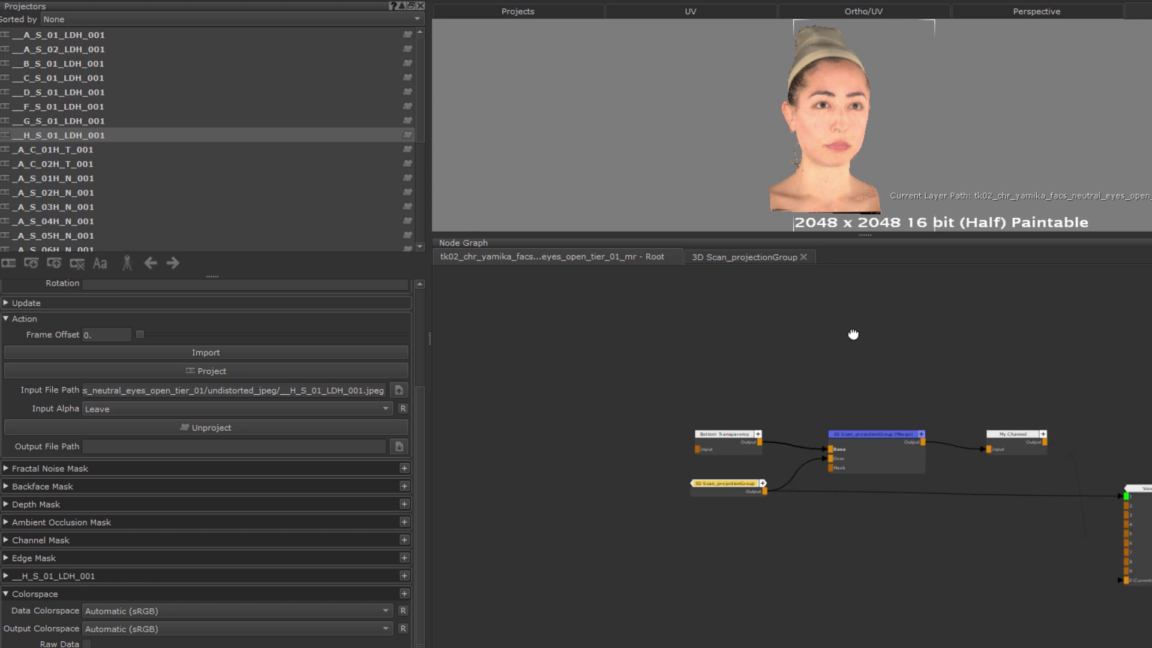
middle_click_drag(856, 349, 858, 350)
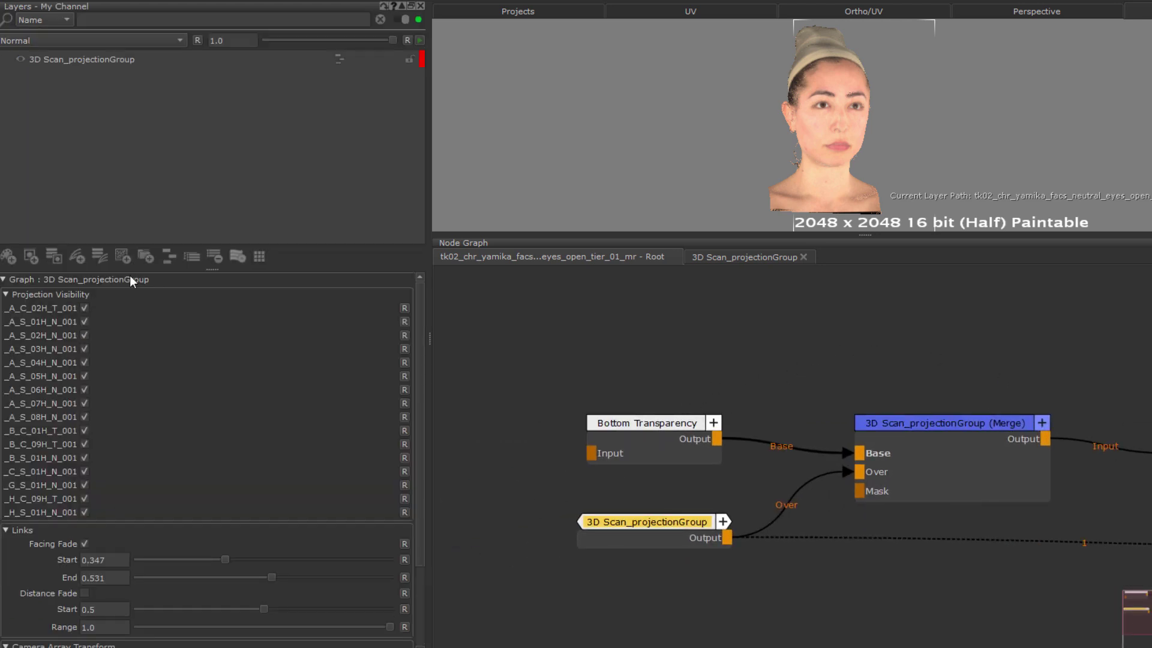
left_click(142, 59)
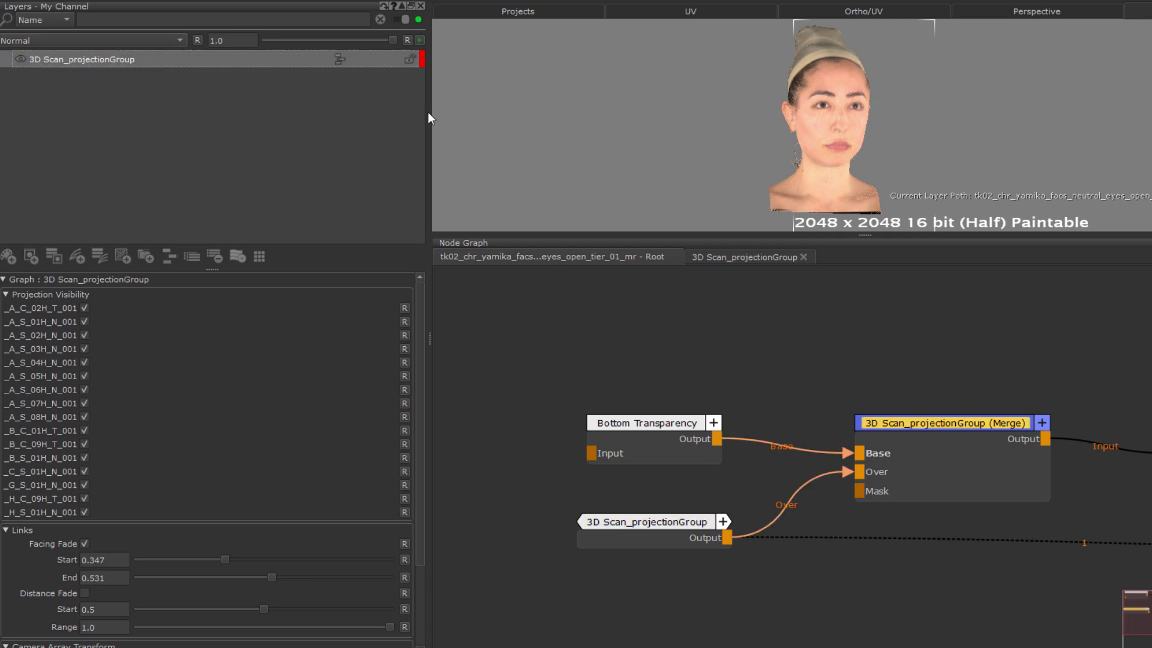
key("space")
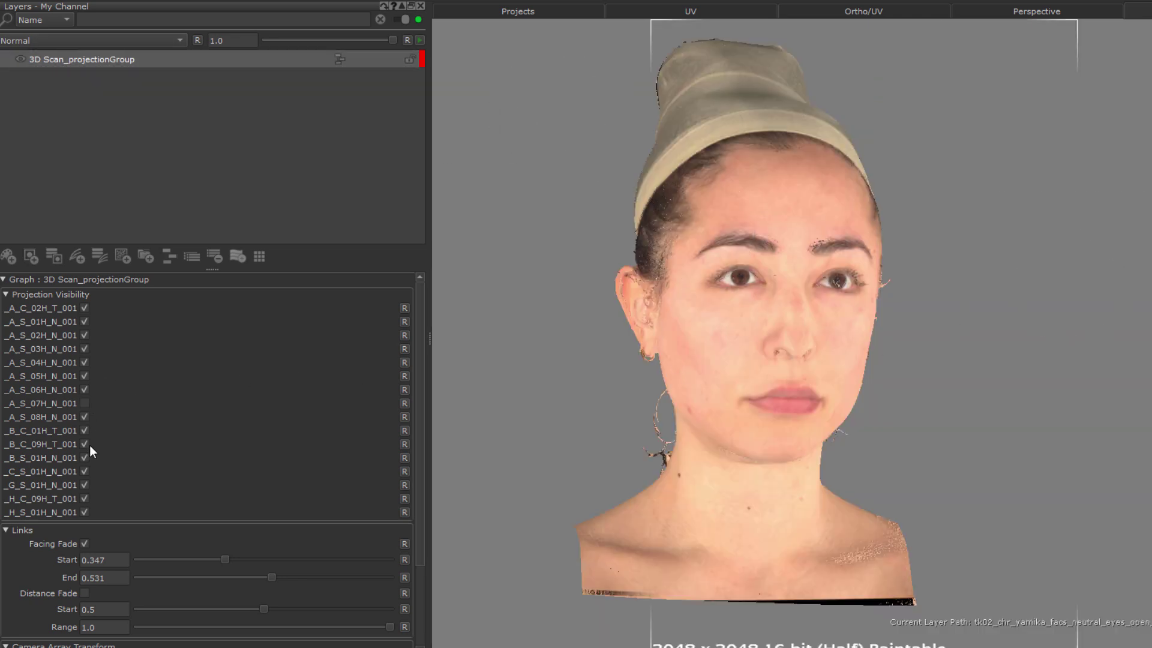
Hide projections _A_S_07H_N_001, _B_C_09H_T_001, _C_S_01H_N_001 and _H_C_09H_T_001, and set Facing Fade start to 0.372 and end to 0.472
left_click(84, 472)
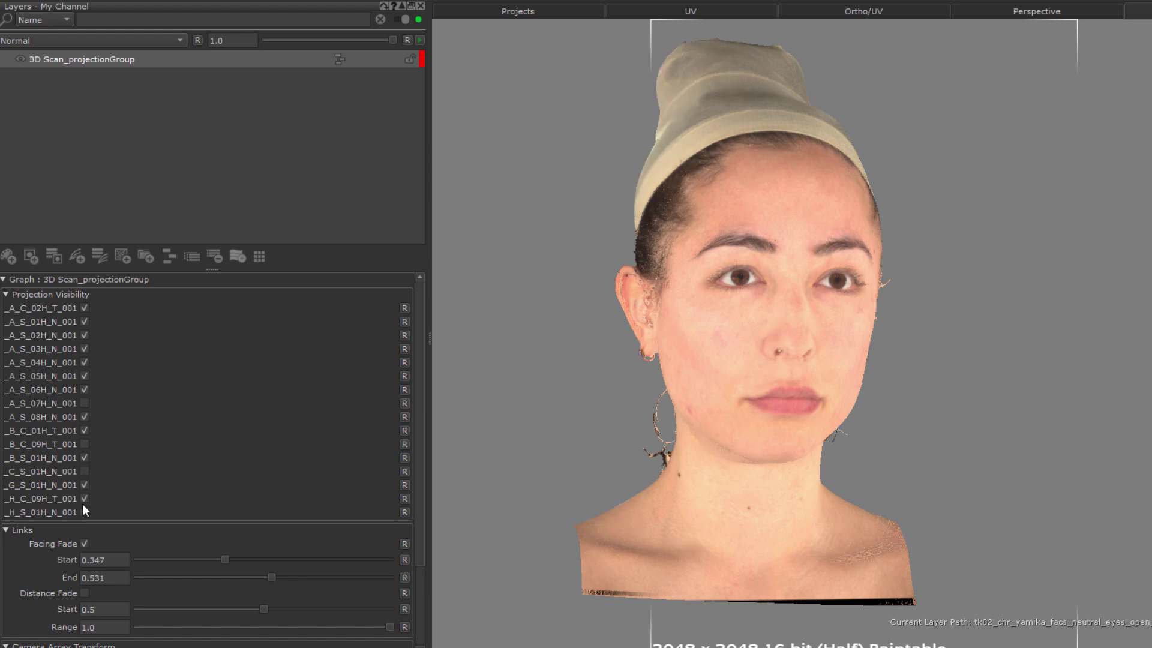
mouse_move(225, 560)
left_mouse_down()
mouse_move(109, 560)
mouse_move(231, 560)
left_mouse_up()
left_click(272, 577)
left_click_drag(349, 578, 245, 592)
Set the first translation value of the projection group's Camera Array Transform to 50
left_click_drag(418, 521, 422, 599)
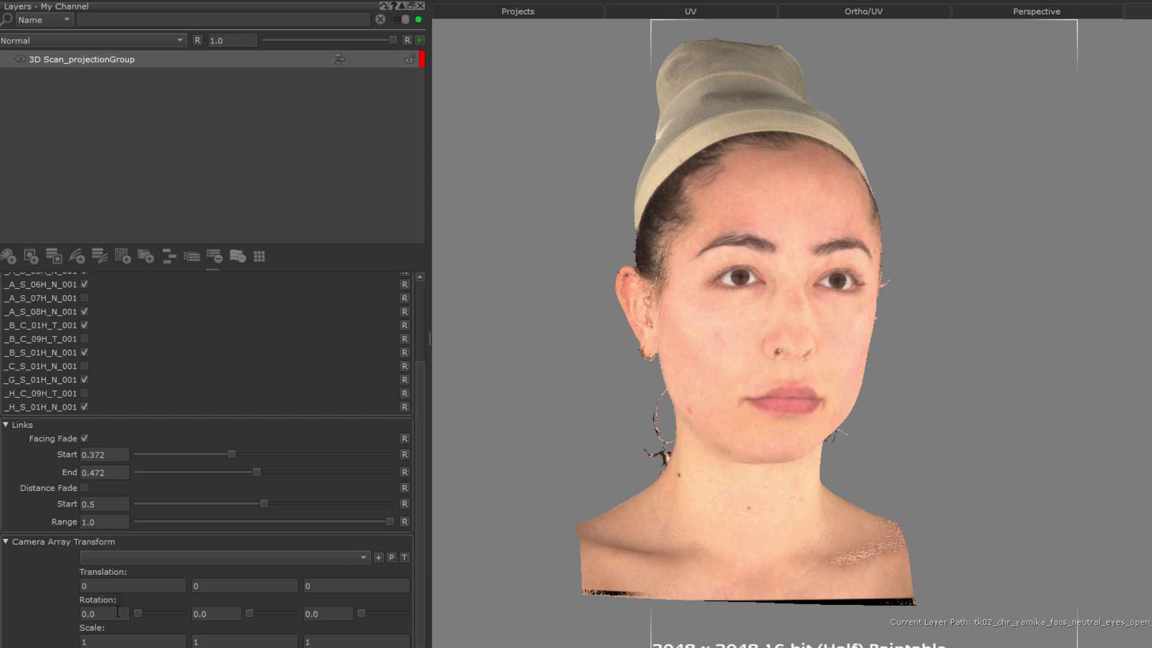
double_click(84, 586)
type("50")
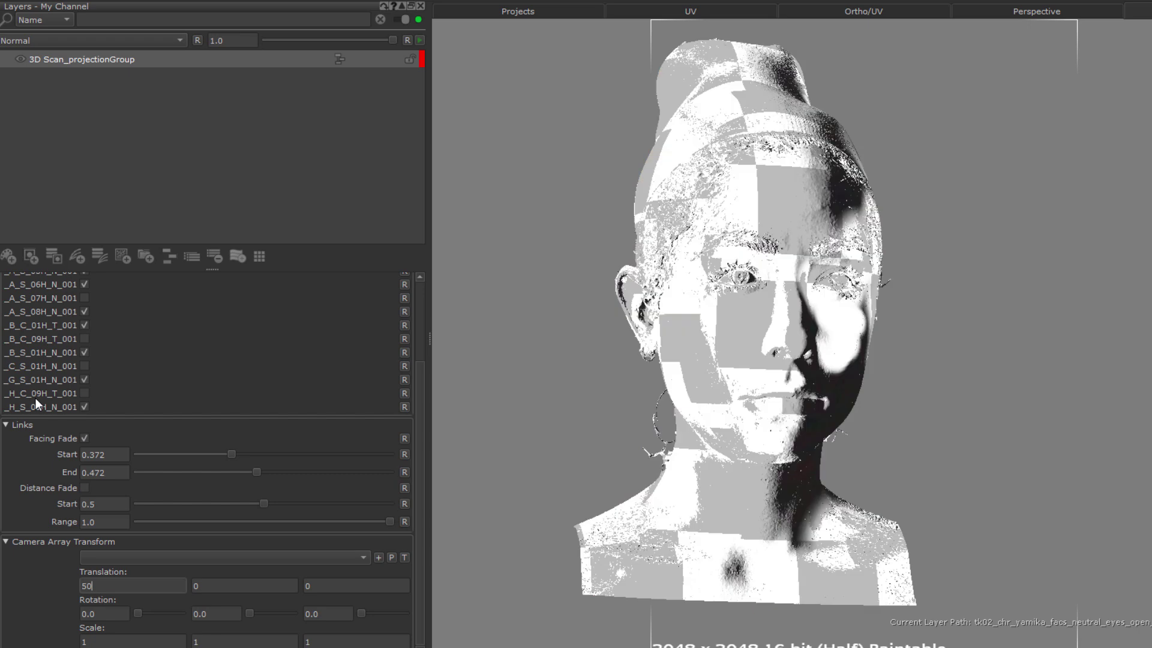
Set the first translation value of the Camera Array Transform to 0 and move the head model with the Transform tool
key("BackSpace")
key("BackSpace")
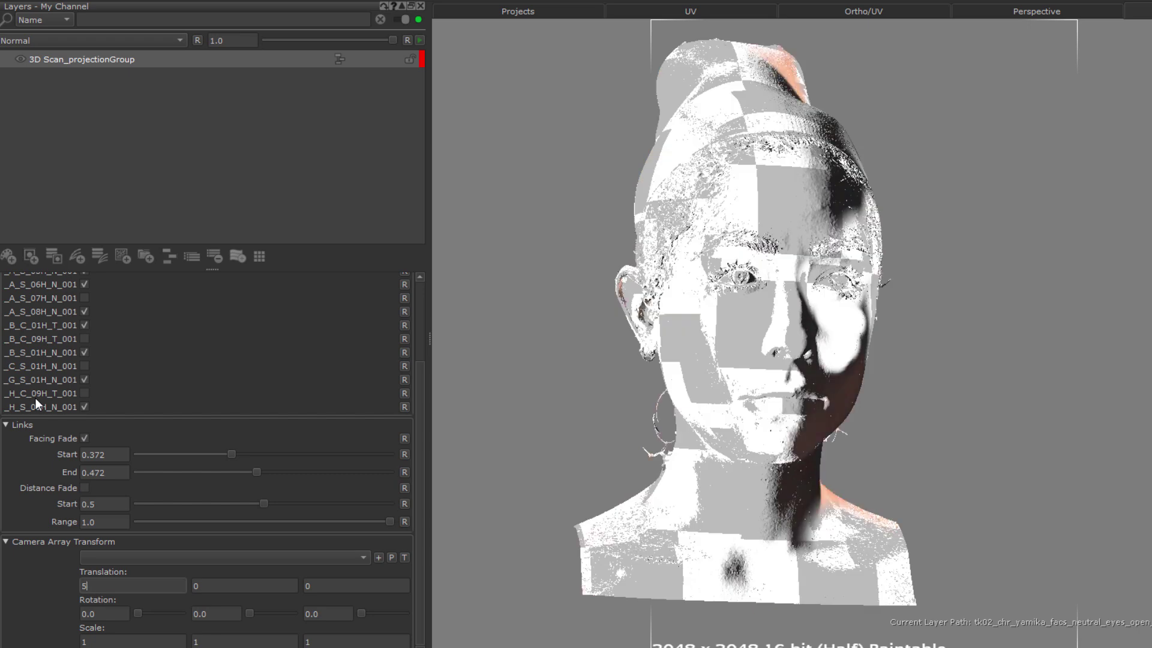
type("0")
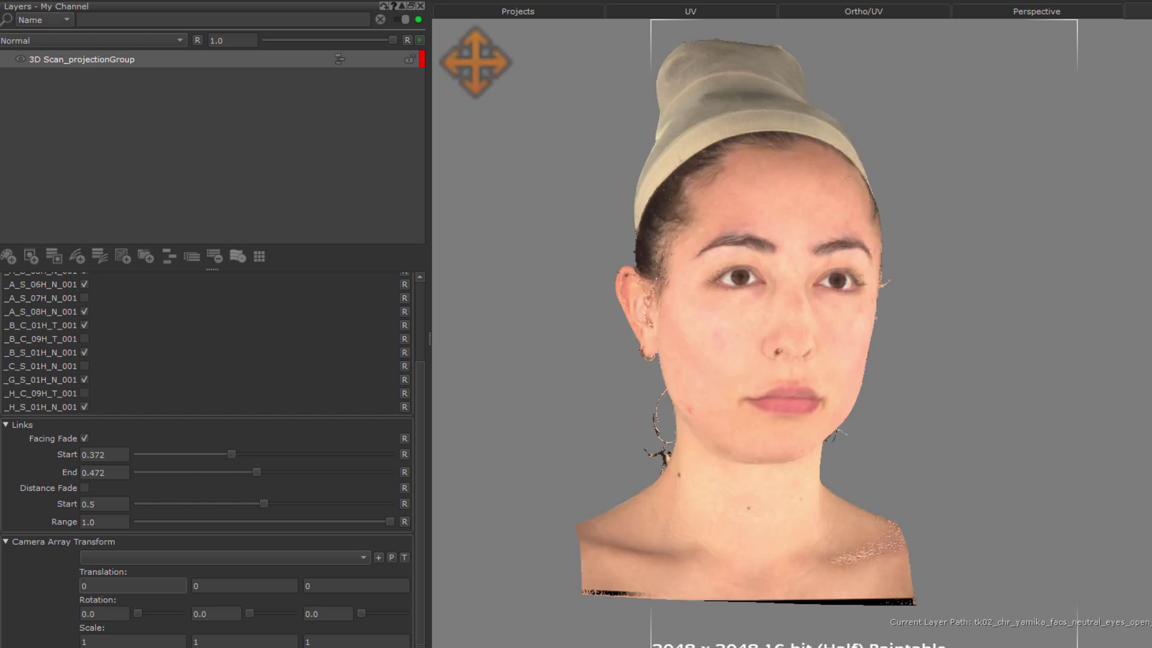
key("shift+t")
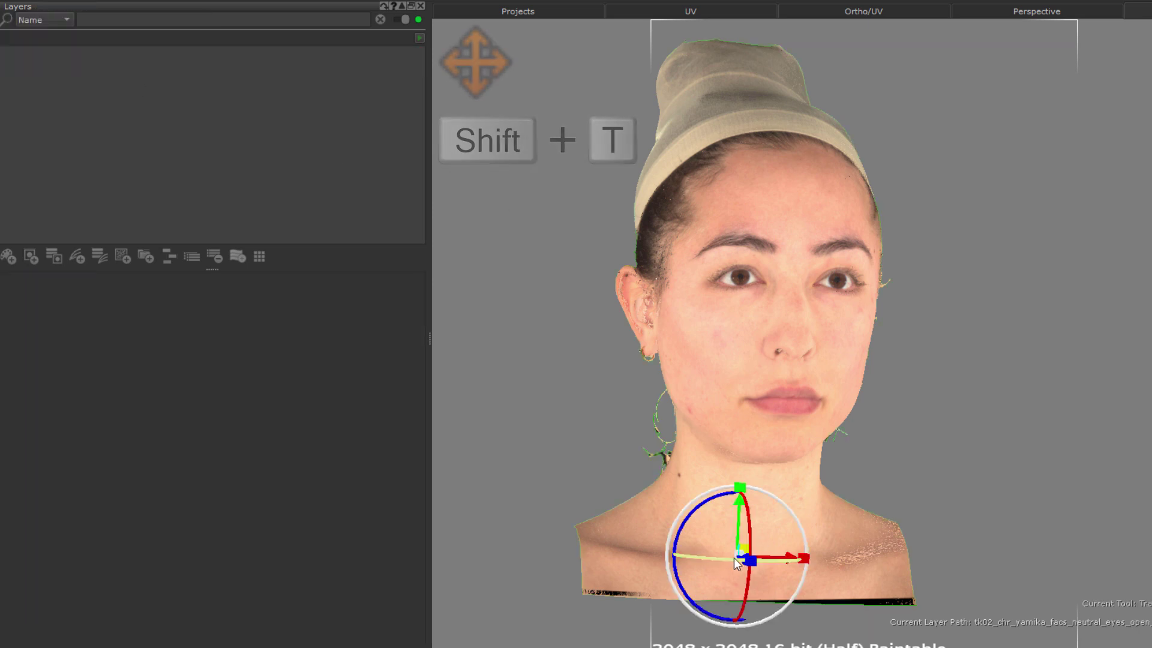
left_click_drag(740, 552, 768, 616)
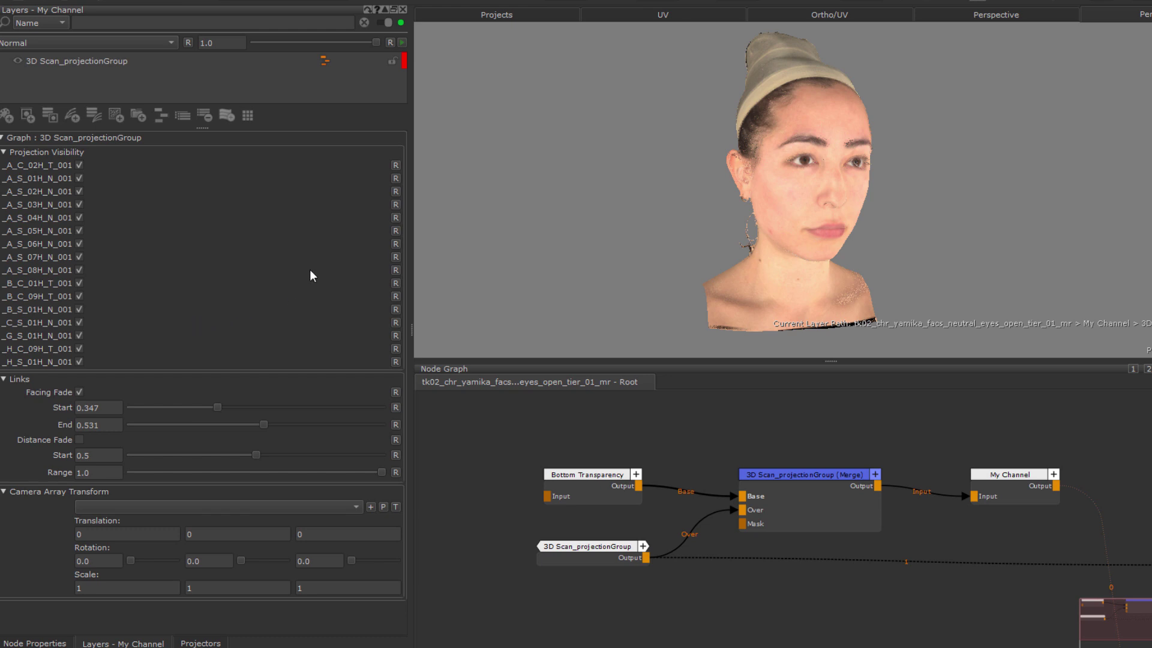
Enter the internal node graph of the 3D Scan_projectionGroup from its layer and again from its node in the root graph
left_click(324, 61)
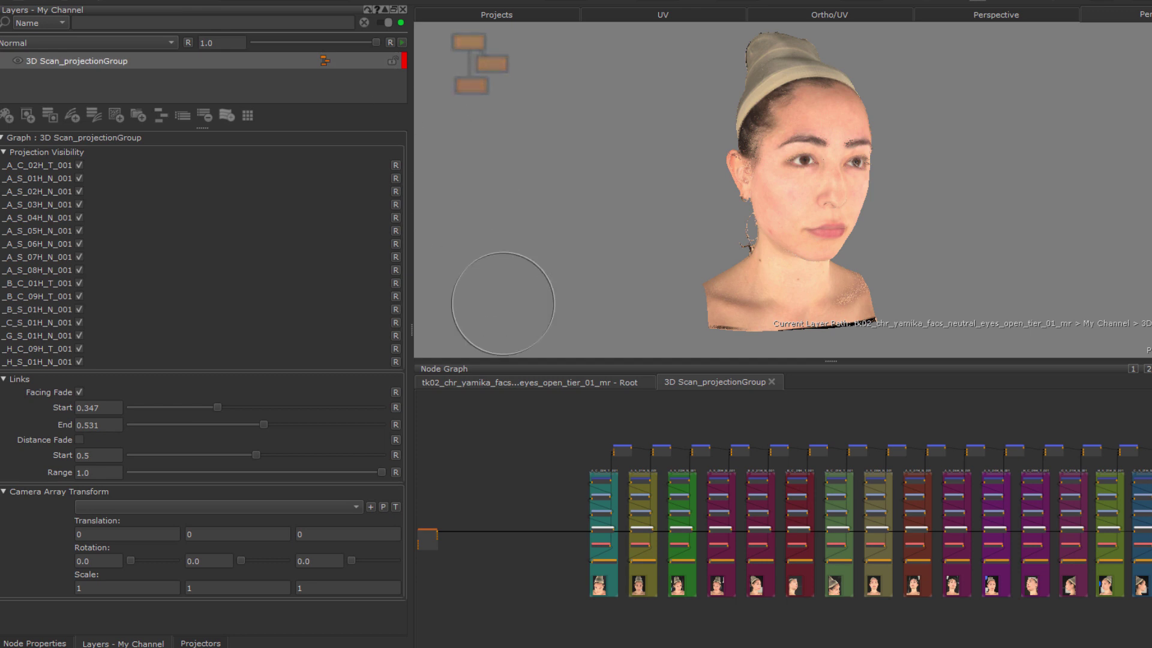
left_click(521, 382)
key("i")
double_click(585, 556, "ctrl")
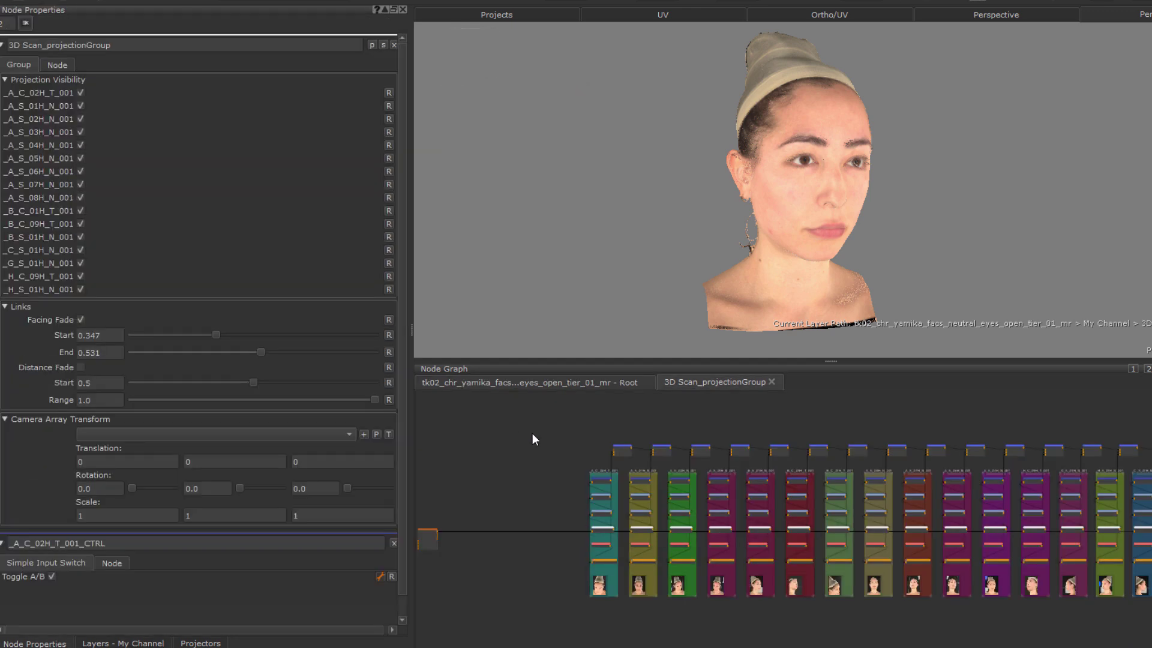
Examine the group's Camera Array Transform node, its Position connections to the projection nodes, and the coloured backdrops
middle_click_drag(522, 435, 444, 432)
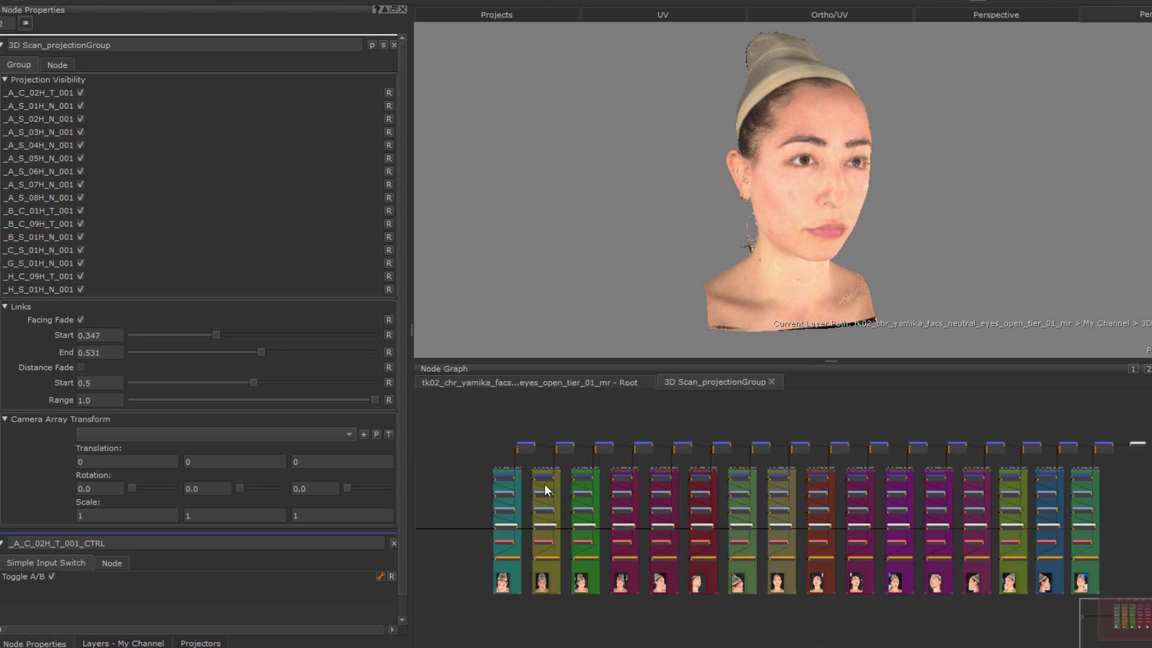
middle_click_drag(455, 486, 797, 470)
scroll(705, 543, "up", 5)
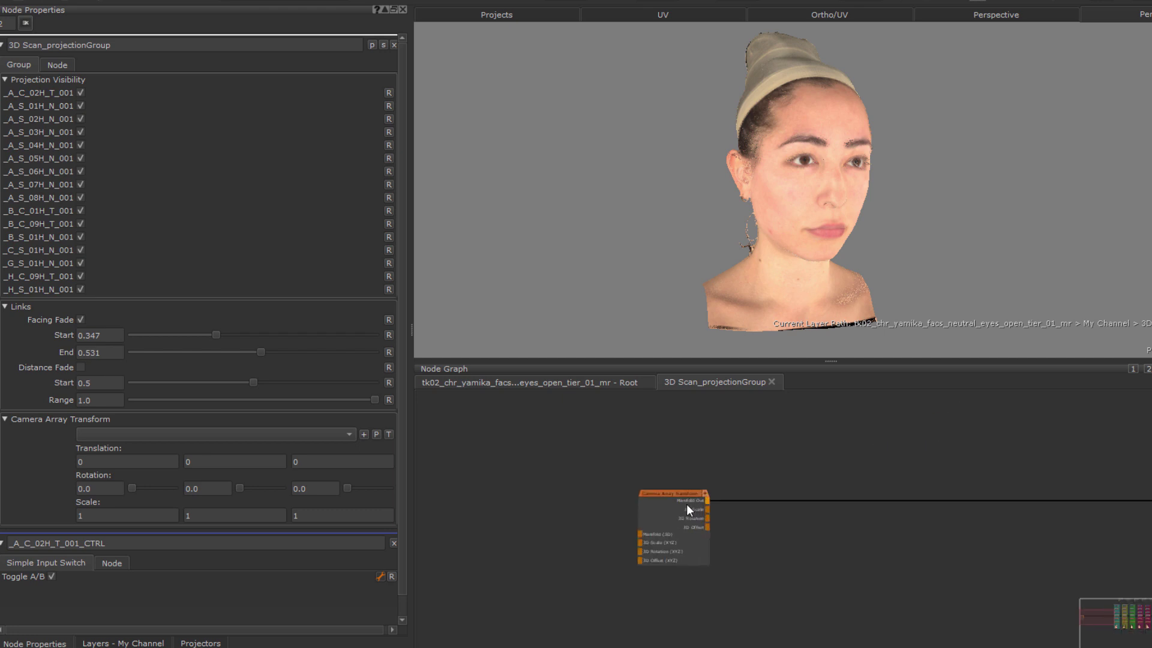
scroll(689, 509, "up", 3)
middle_click_drag(1042, 565, 360, 561)
middle_click_drag(828, 560, 508, 567)
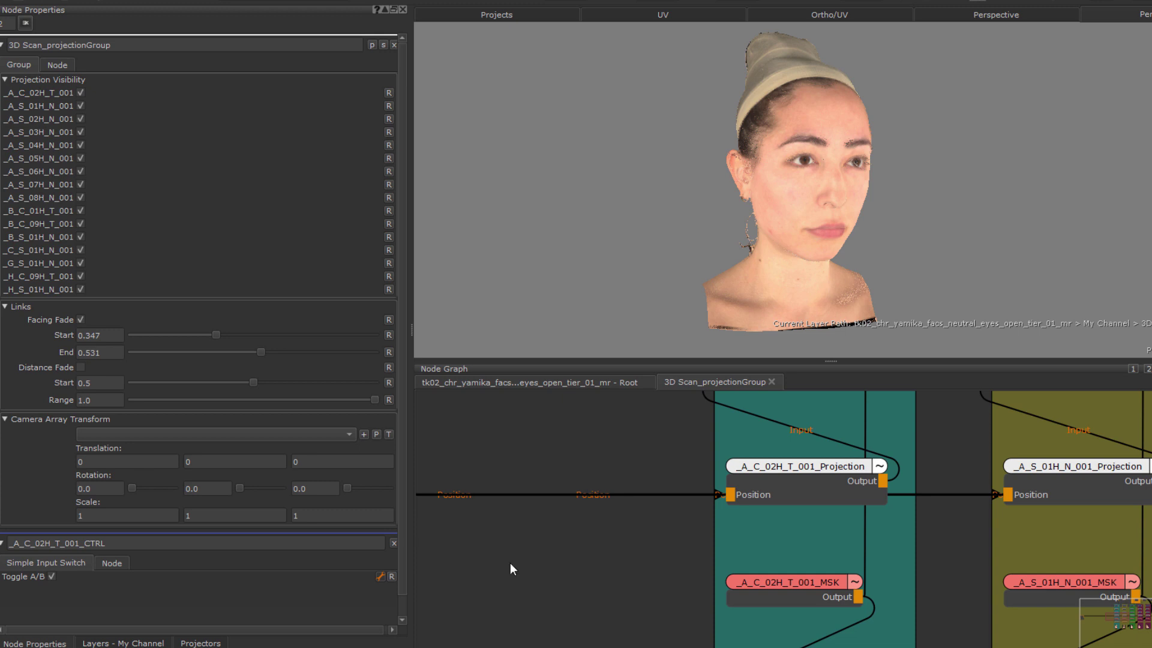
scroll(520, 552, "down", 4)
middle_click_drag(552, 446, 382, 636)
Select the row of chained mix nodes, and try toggling the disabled state of the mix nodes above _A_S_01H_N_001 and _A_S_02H_N_001
left_click_drag(539, 451, 1151, 498)
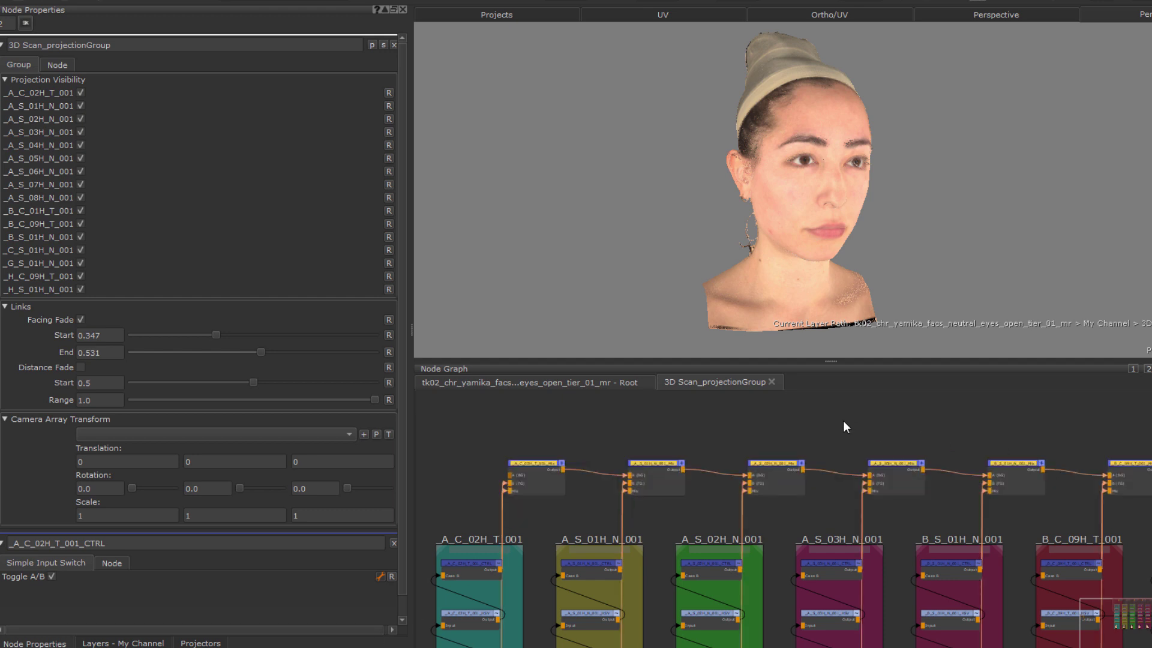
left_click(841, 422)
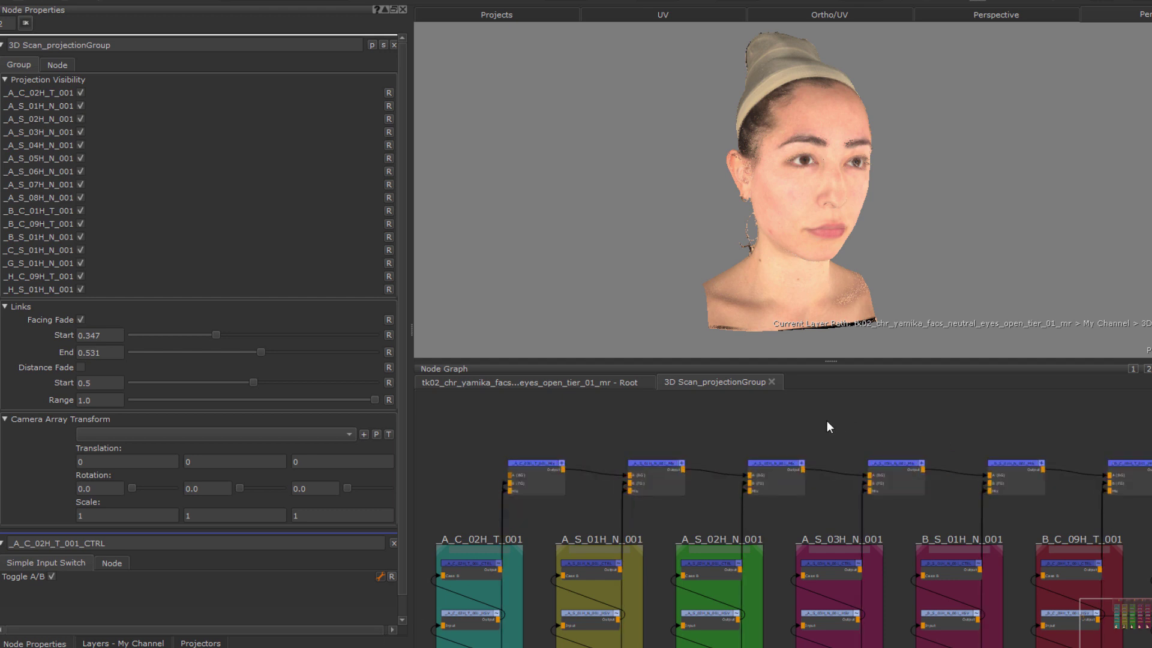
left_click(650, 478)
middle_click_drag(815, 427, 772, 440)
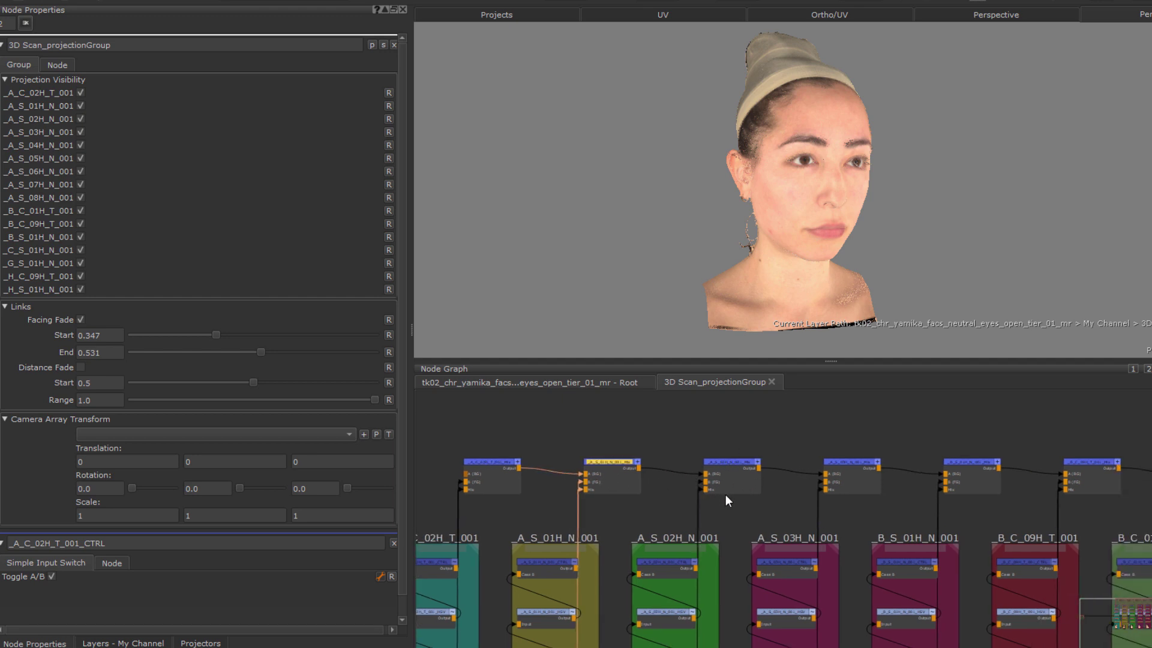
key("d")
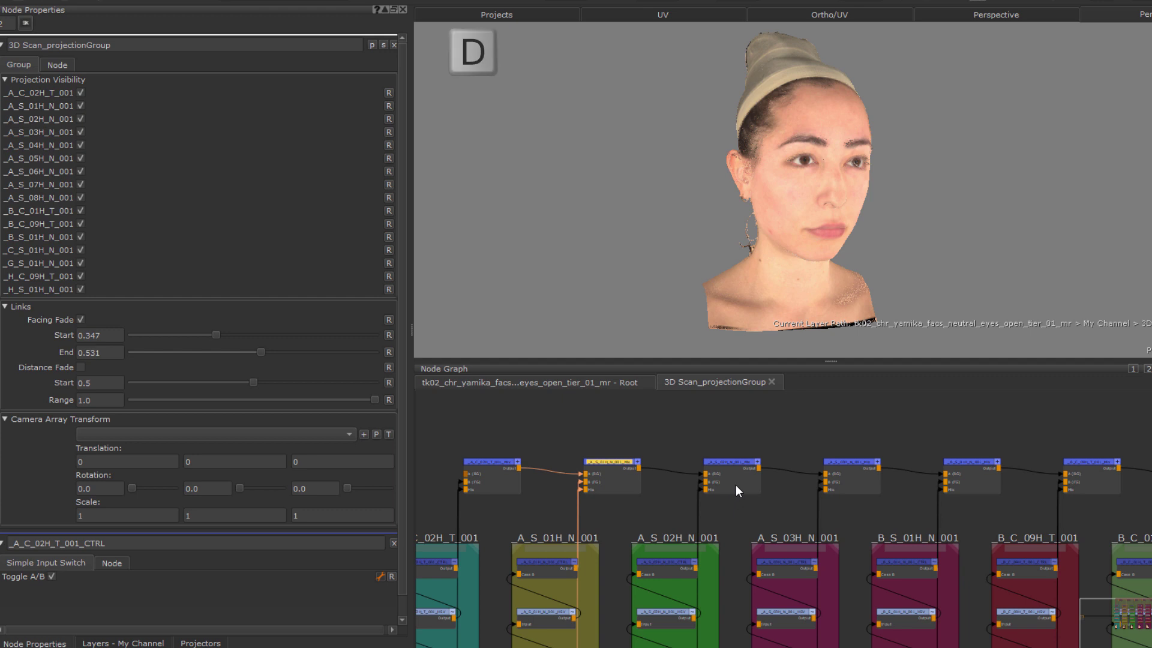
left_click(738, 480)
key("d")
left_click(841, 463)
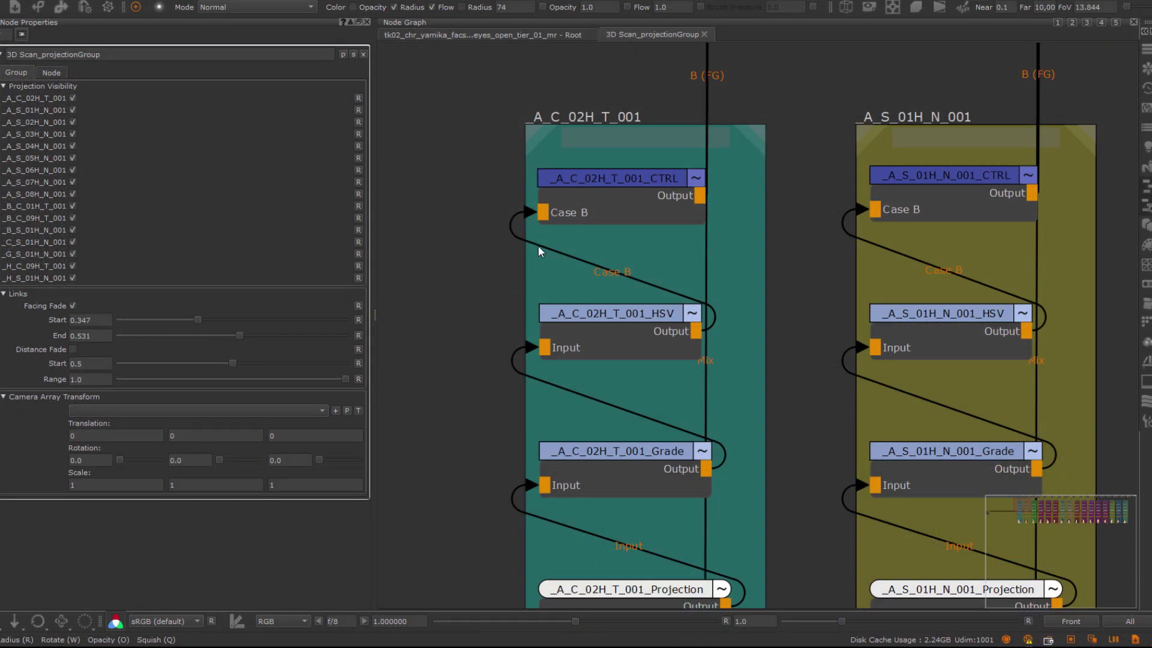
Switch the Toggle A/B option of _A_C_02H_T_001_CTRL off and back on
left_click(596, 195)
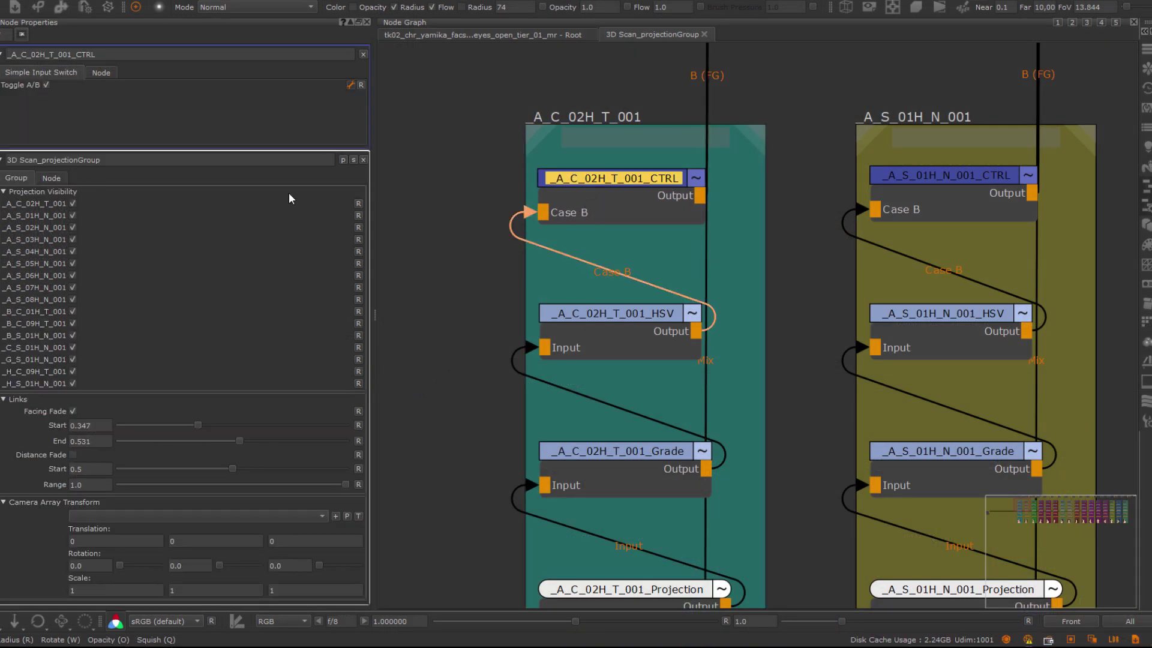
left_click(45, 85)
left_click(46, 85)
Inspect the properties of the _A_C_02H_T_001_HSV and _A_C_02H_T_001_Grade nodes and briefly reveal the HSV node's Mask input
left_click(606, 331)
left_click(608, 463)
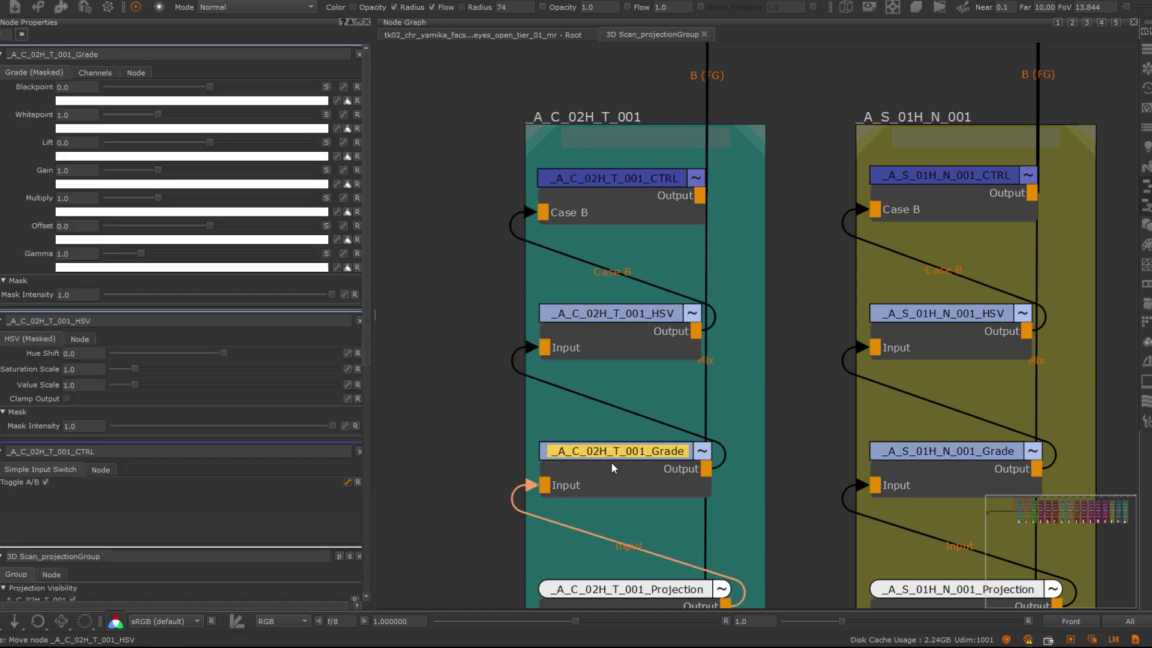
left_click(692, 314)
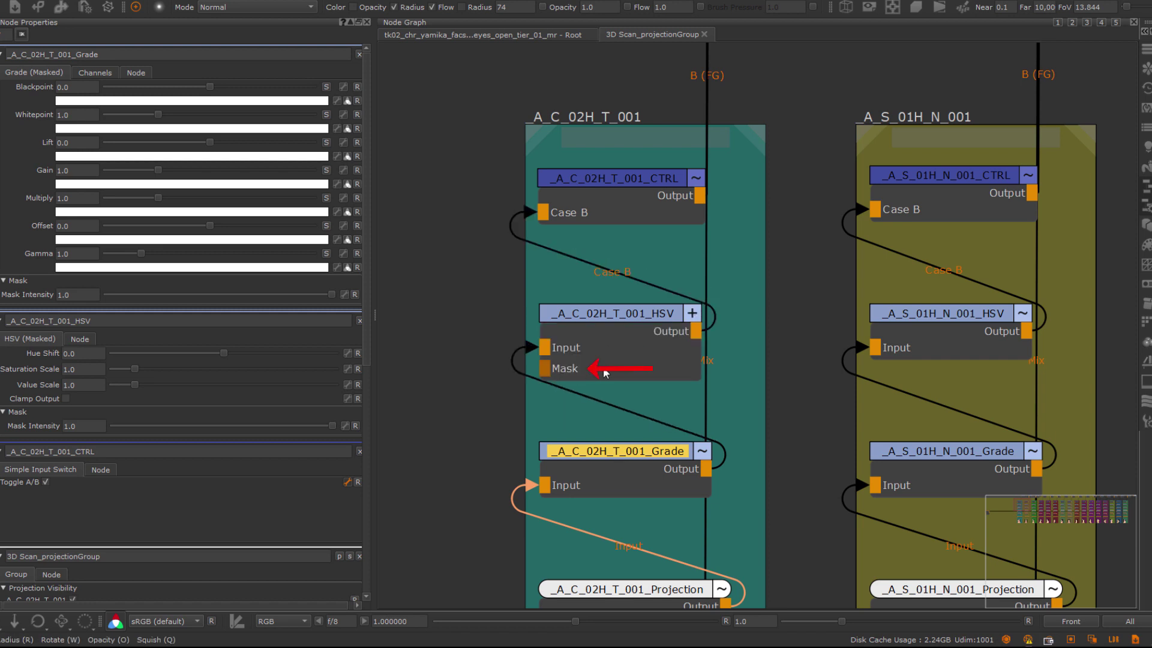
left_click(692, 314)
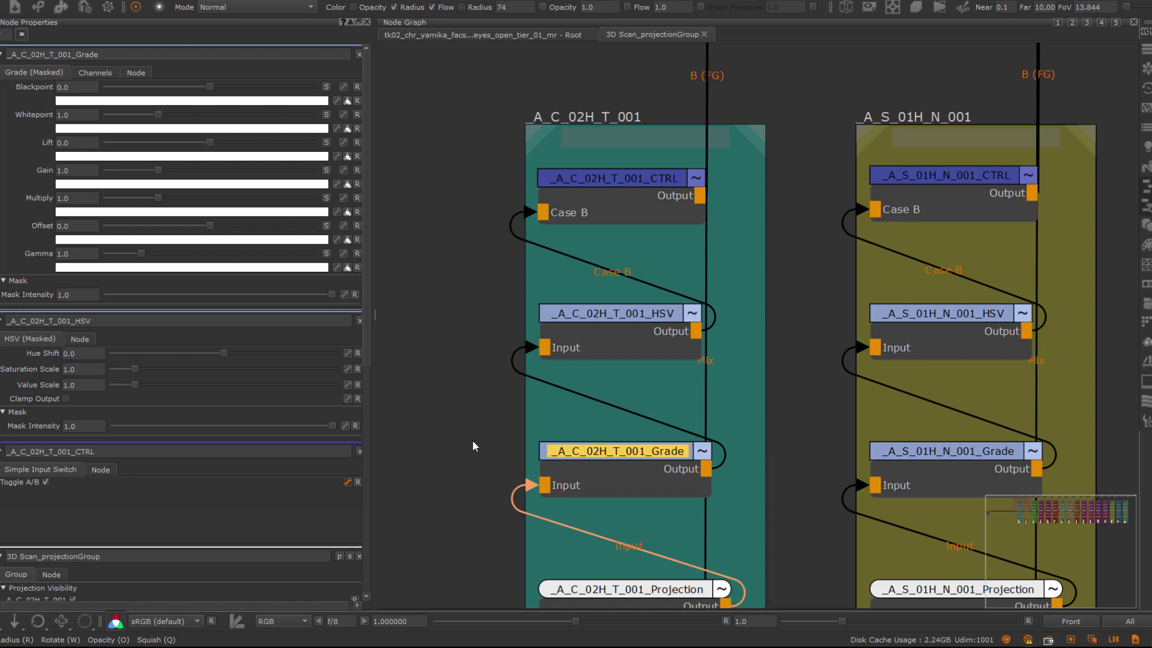
Open the properties of the _A_C_02H_T_001_Projection node, delete its _A_C_02H_T_001 projector, and enlarge the node's property section
middle_click_drag(457, 494, 468, 314)
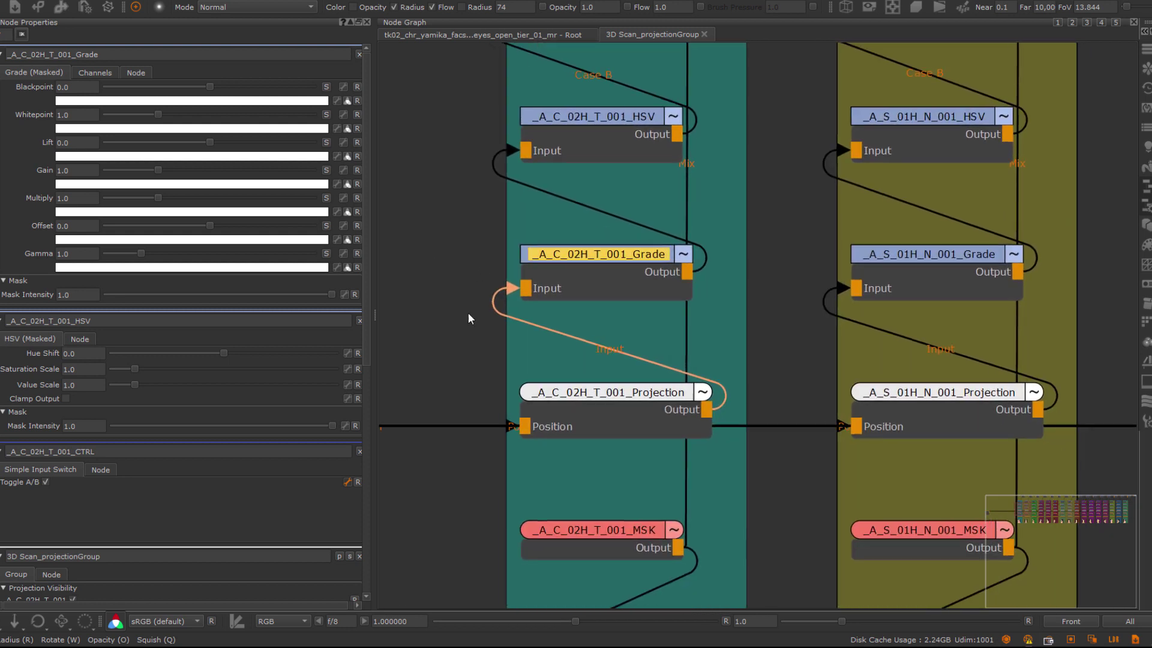
left_click(589, 407)
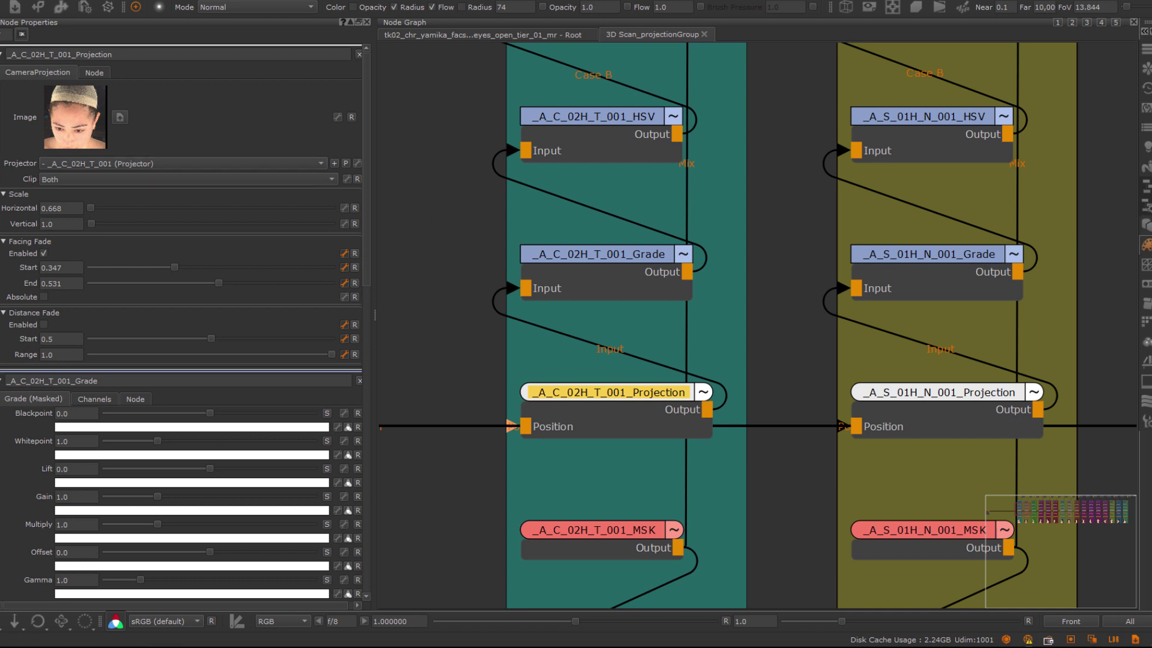
left_click(1147, 285)
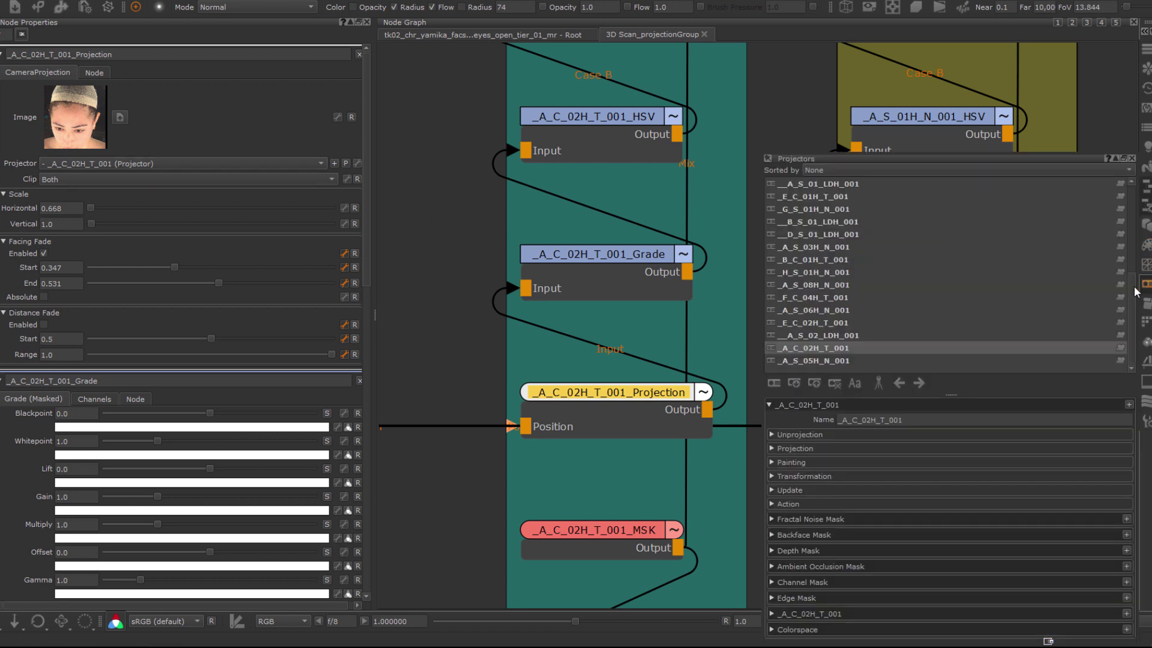
left_click(839, 387)
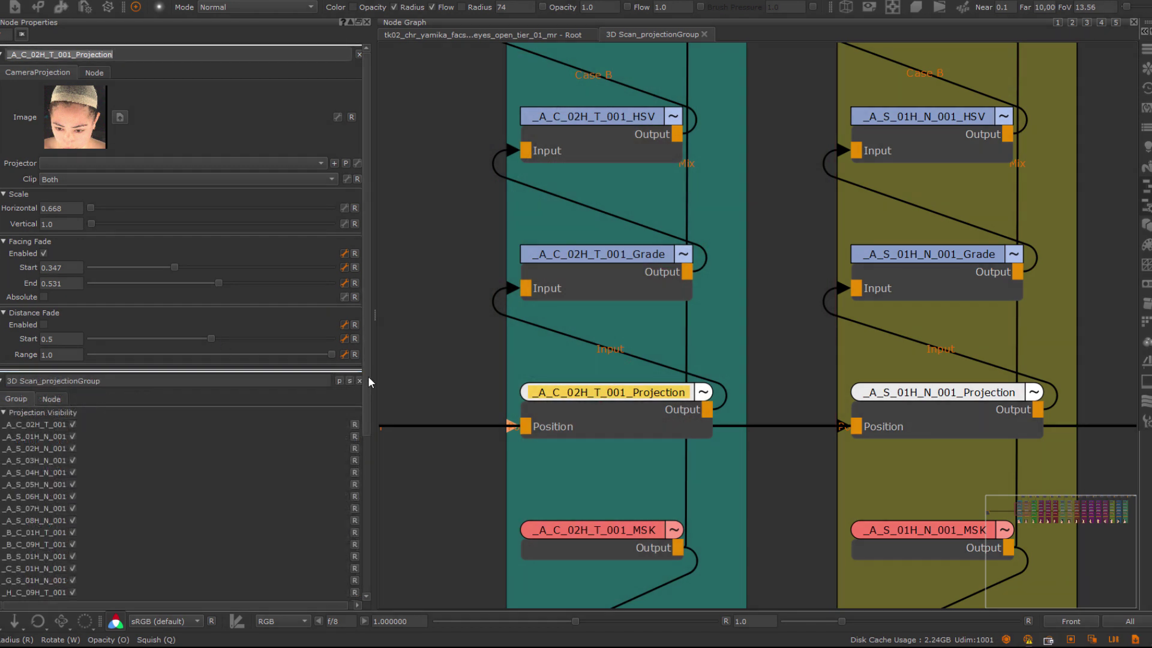
left_click_drag(368, 375, 367, 486)
left_click_drag(174, 118, 160, 143)
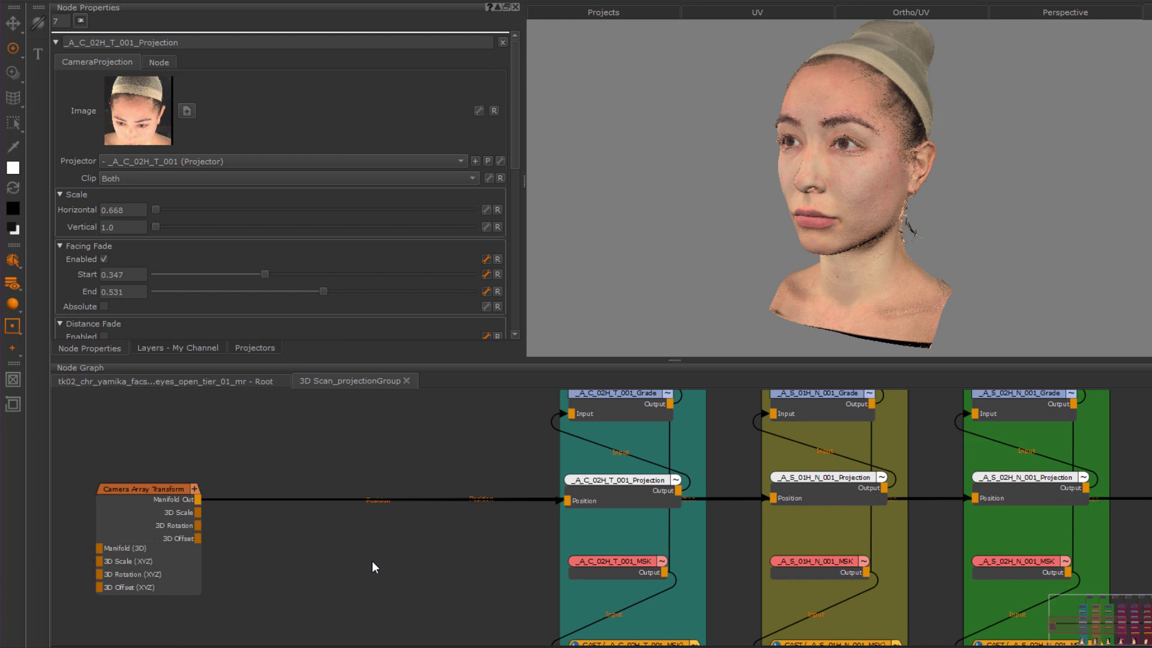
Inspect the Camera Array Transform node's manifold settings, and reposition it and _A_C_02H_T_001_Projection to make room between them
left_click(156, 501)
left_click_drag(226, 524, 135, 498)
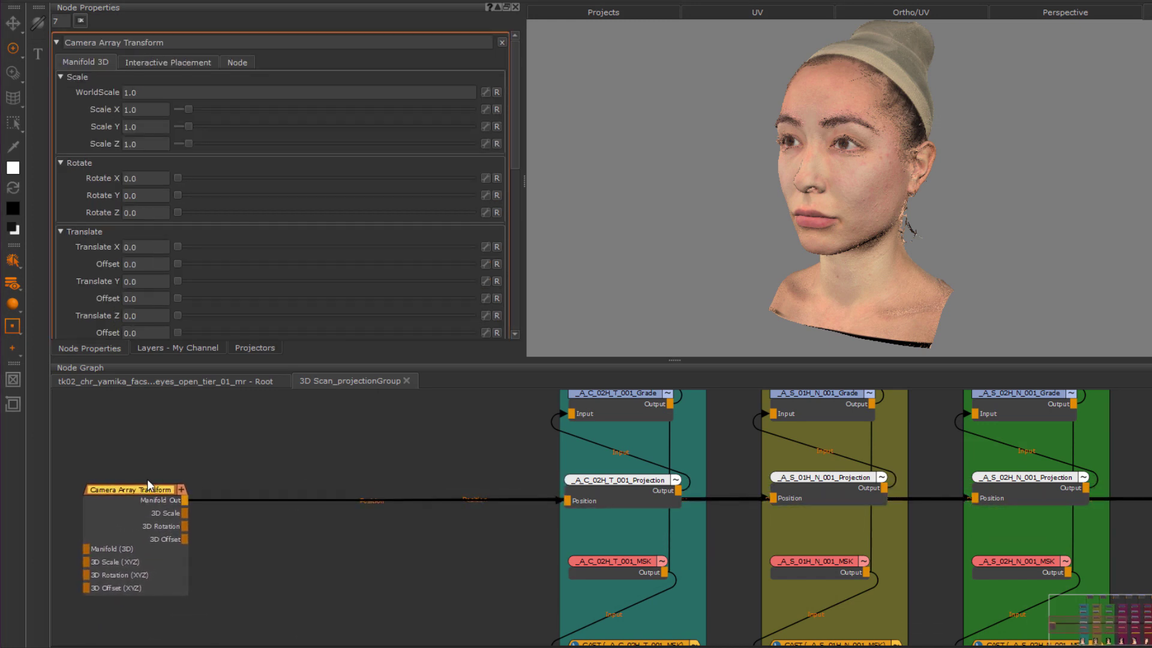
left_click(13, 23)
left_click_drag(620, 497, 613, 535)
Create a Manifold 3D node and insert it between Camera Array Transform and the Position input of _A_C_02H_T_001_Projection
left_click(358, 570)
key("Tab")
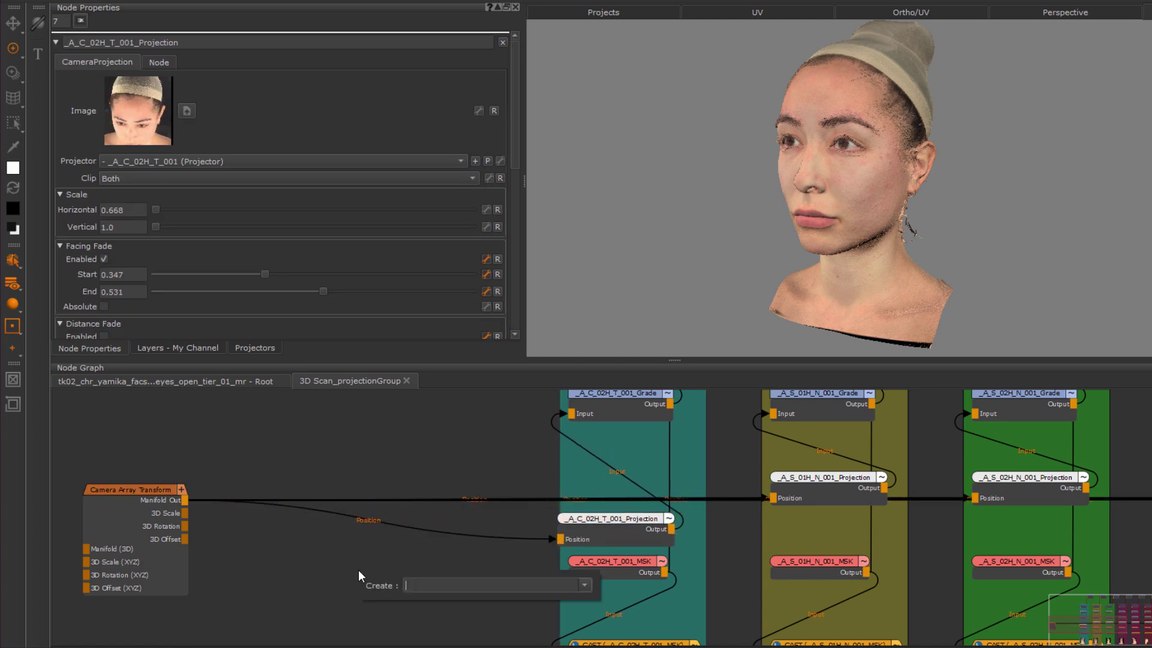
type("man")
key("Return")
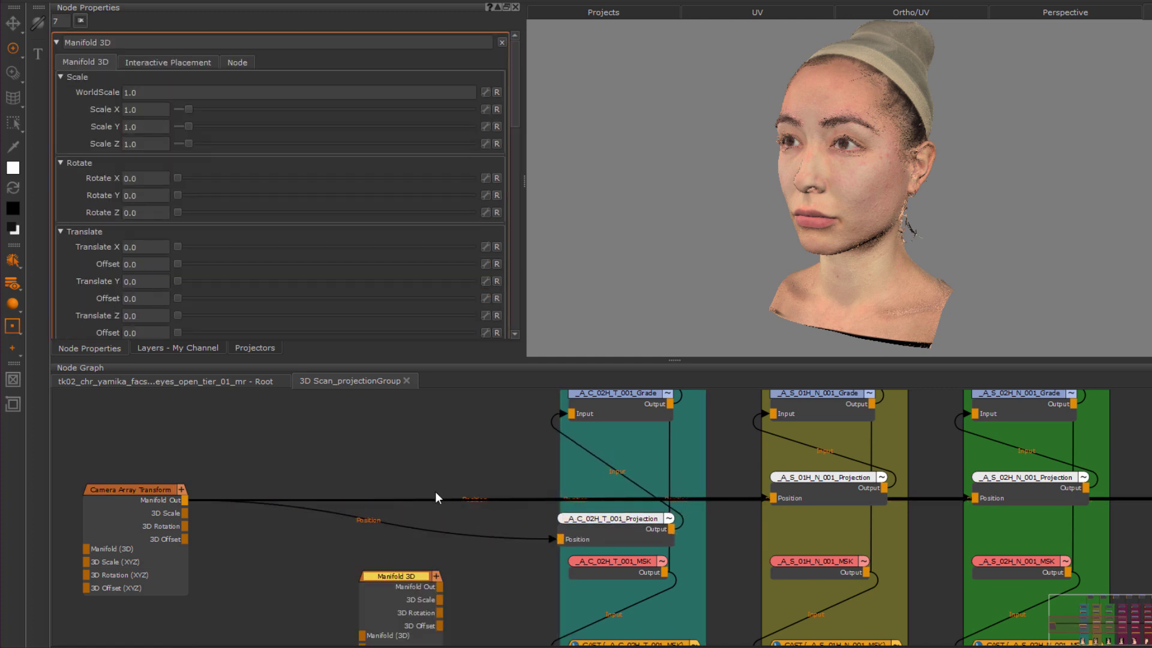
left_click_drag(410, 581, 436, 541)
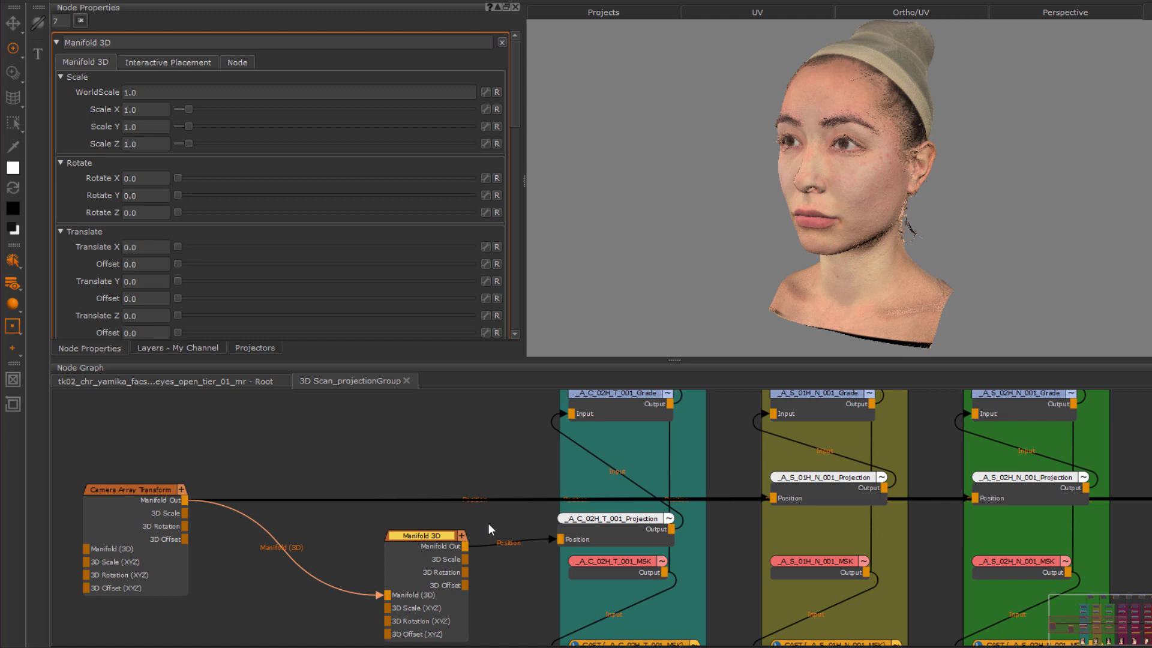
View the output of _A_C_02H_T_001_Projection, select the Manifold 3D node, and try adjusting the placement with the Transform tool
left_click(636, 528)
key("v")
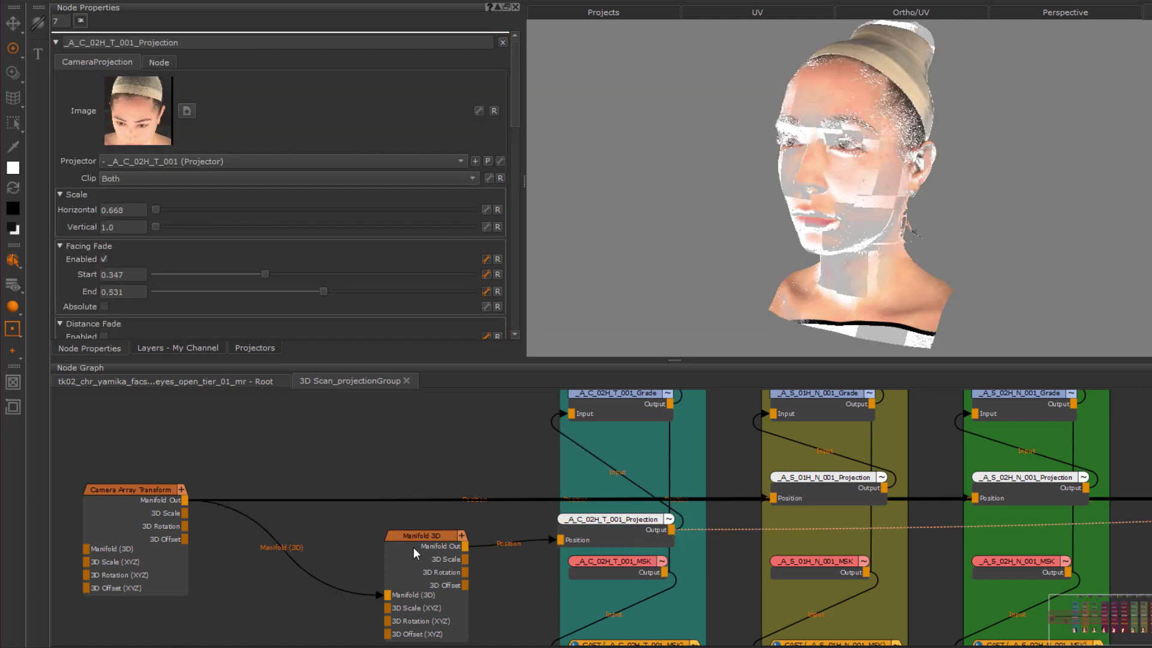
left_click(414, 553)
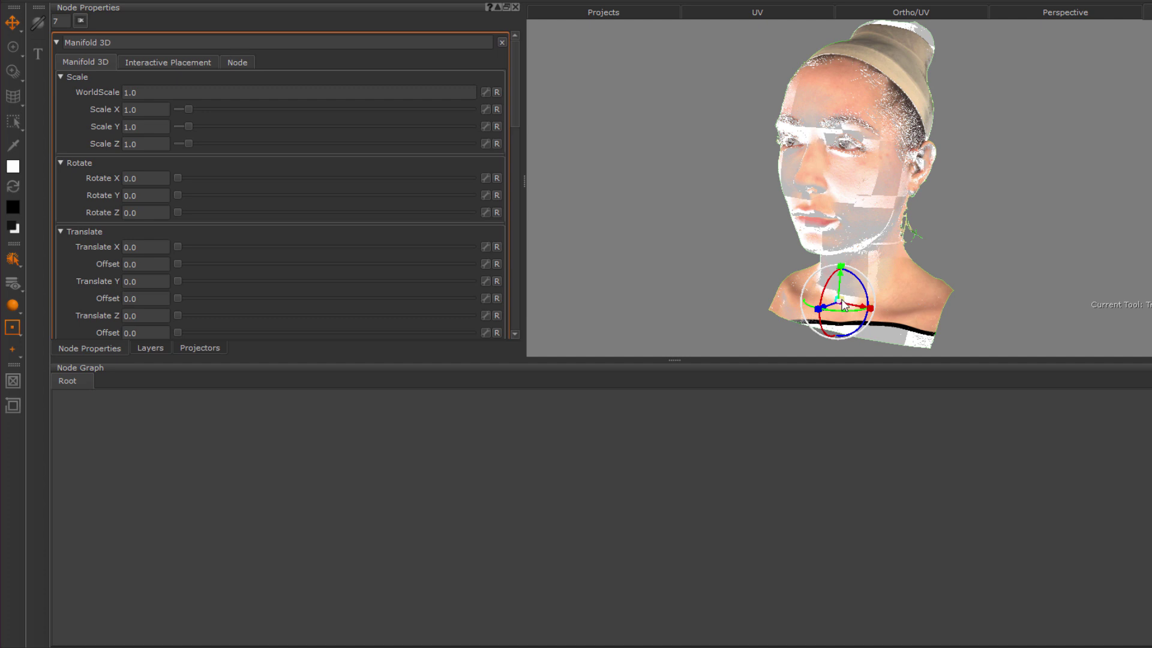
middle_click_drag(843, 304, 872, 286)
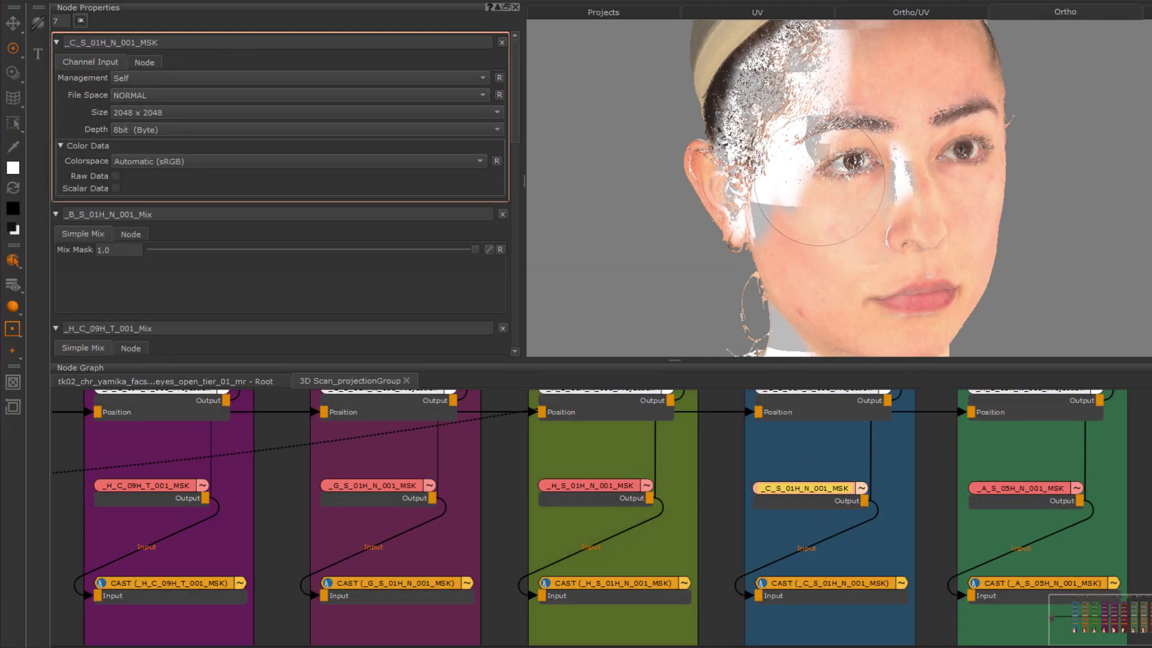
Paint the _C_S_01H_N_001_MSK mask across the nose and cheek beside the eye, and open the CAST (_C_S_01H_N_001_MSK) node
mouse_move(797, 184)
left_mouse_down()
mouse_move(867, 98)
mouse_move(889, 181)
mouse_move(881, 173)
mouse_move(898, 160)
mouse_move(823, 118)
mouse_move(854, 95)
mouse_move(818, 223)
left_mouse_up()
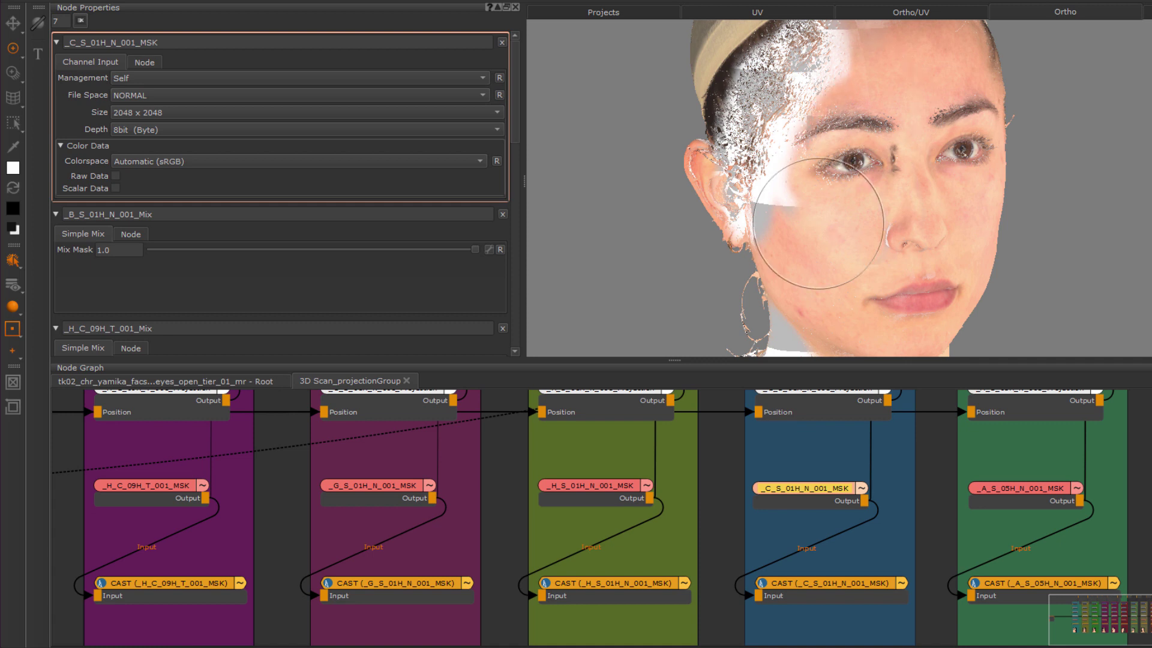
double_click(840, 579)
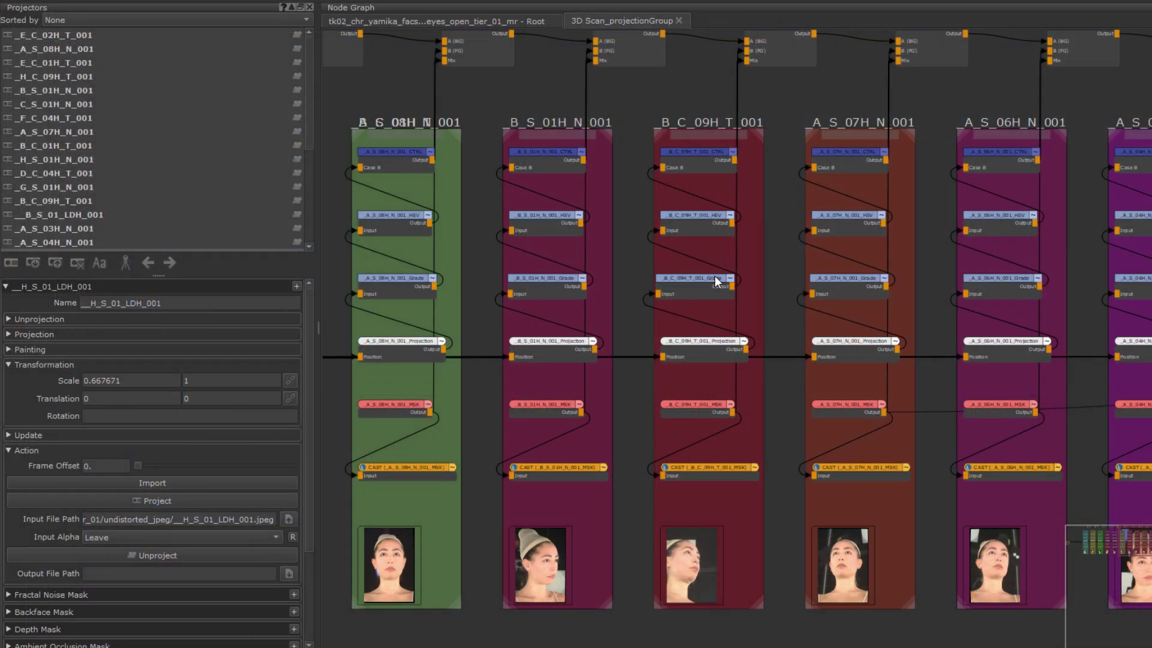
Move the _B_C_09H_T_001 and _A_S_07H_N_001 projections two places earlier in the stacking order and _A_S_08H_N_001 one place later
left_click(714, 283)
left_click_drag(855, 246, 853, 304)
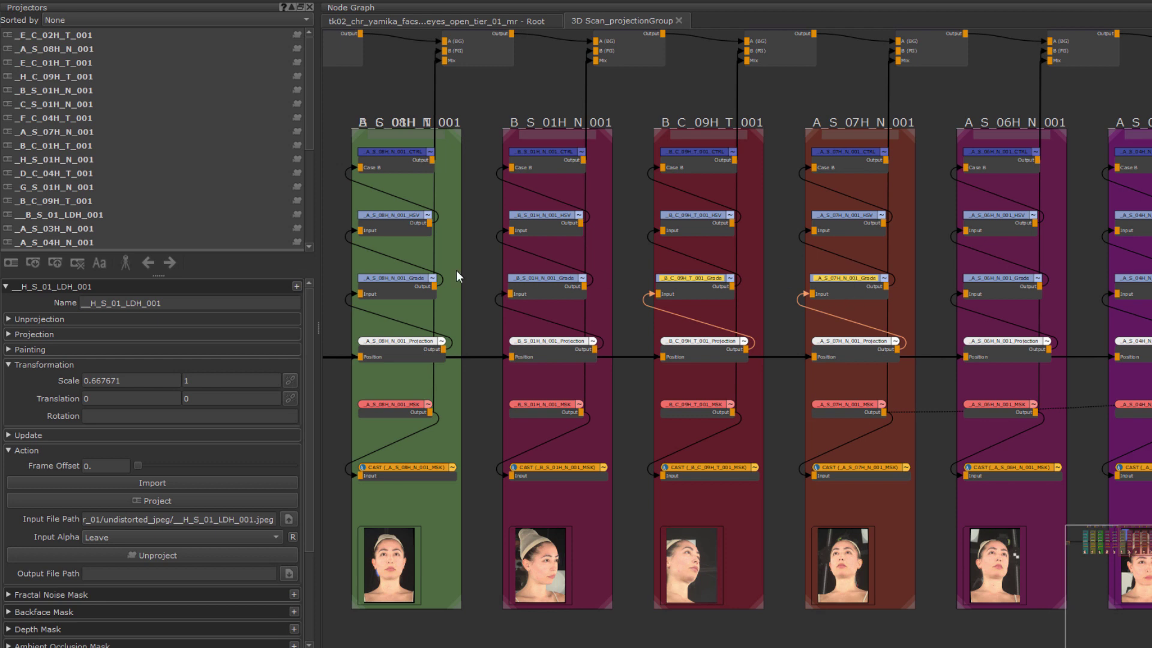
left_click(149, 263)
left_click(149, 263)
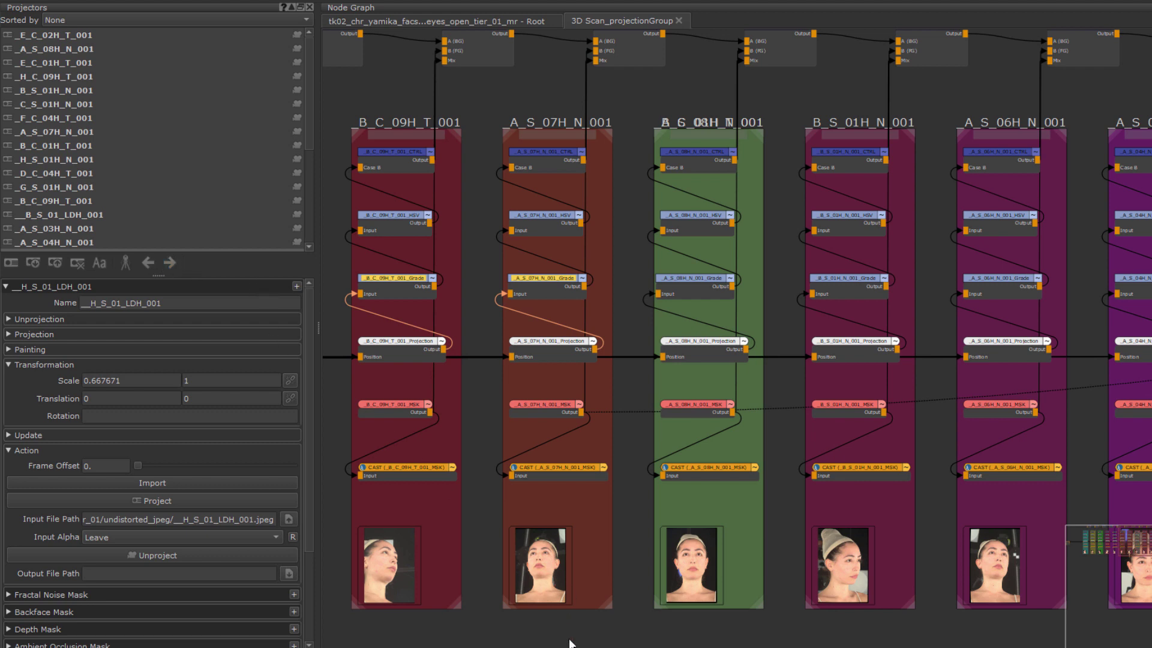
left_click(697, 351)
left_click(170, 264)
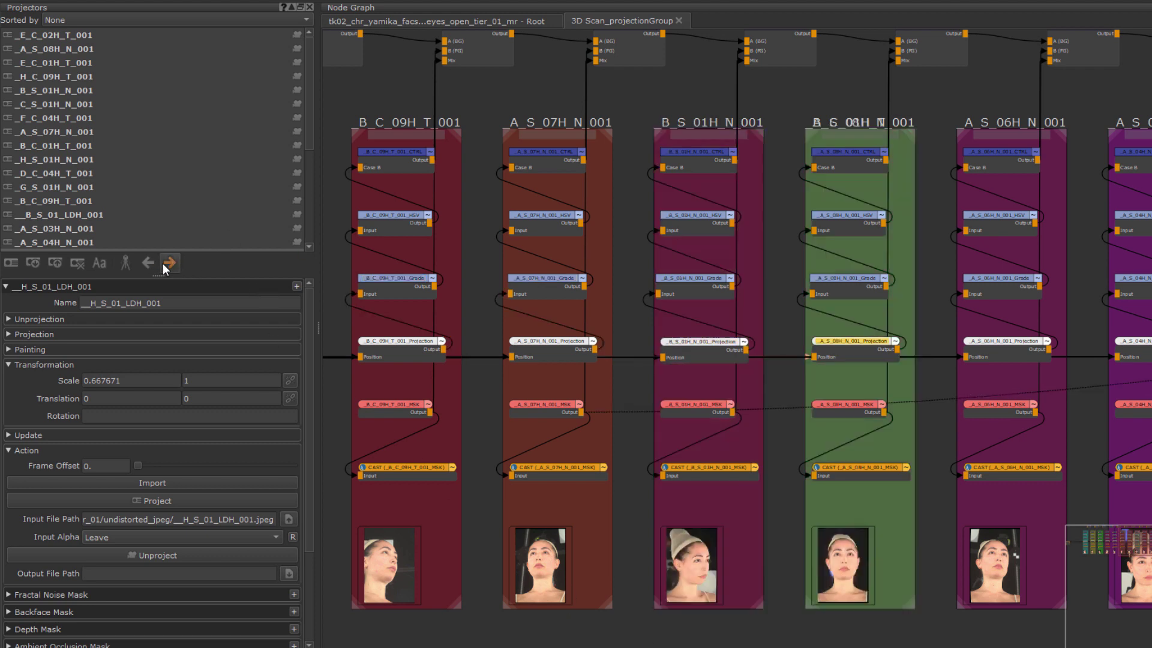
Move the _A_S_08H_N_001 projection one more place later in the stacking order
left_click(168, 262)
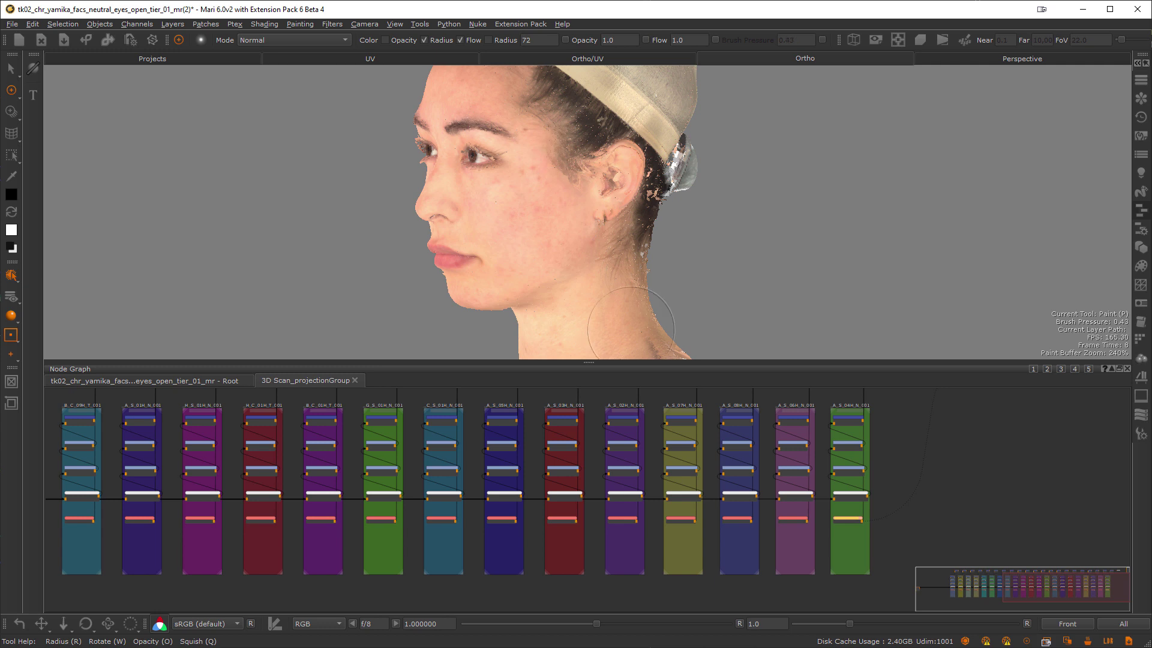
Set the _A_S_04H_N_001_HSV node's Hue Shift to 0.841, Saturation Scale to 1.005 and Value Scale to 0.99
left_click_drag(578, 245, 660, 264, "alt")
double_click(840, 444)
left_click_drag(286, 115, 286, 115)
left_click_drag(183, 131, 184, 130)
left_click_drag(183, 145, 182, 146)
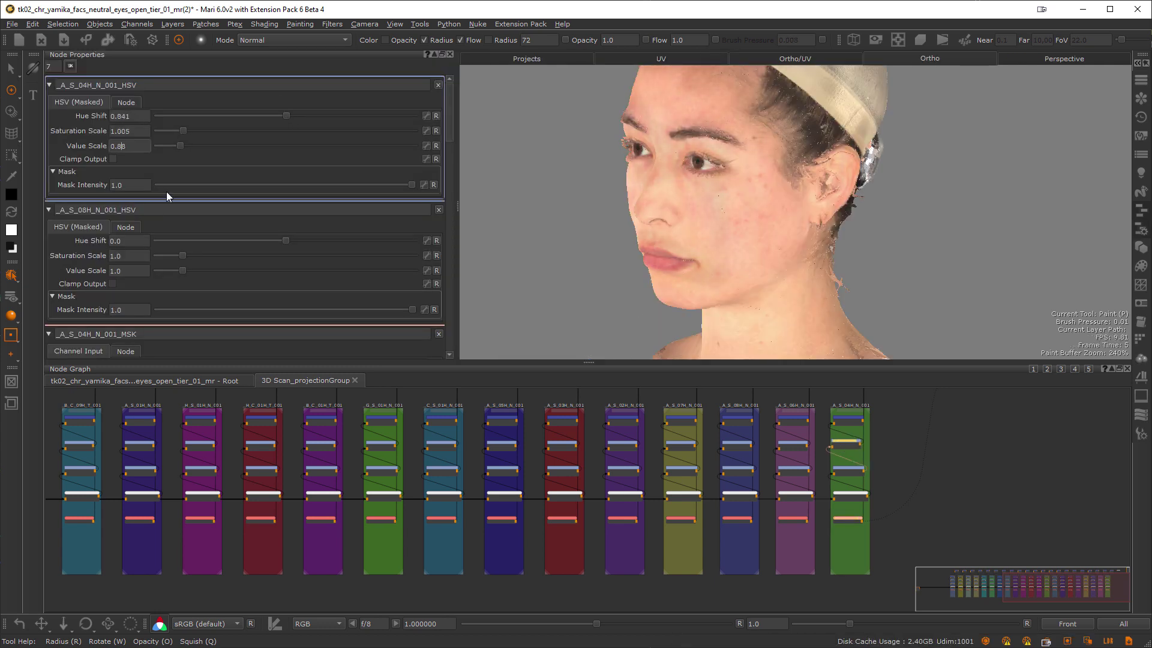
type("0.99")
key("Return")
Open the _A_S_08H_N_001_HSV node and move its projection one place later, past _A_S_06H_N_001
left_click_drag(797, 244, 742, 453, "alt")
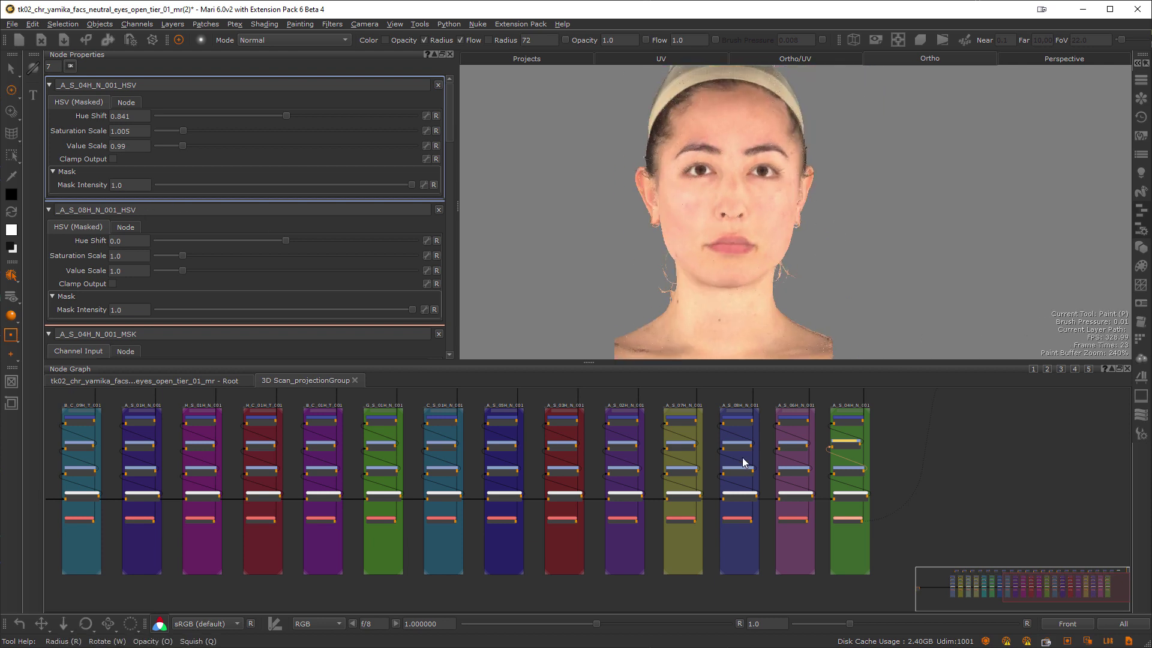
double_click(739, 447)
left_click_drag(905, 357, 927, 398)
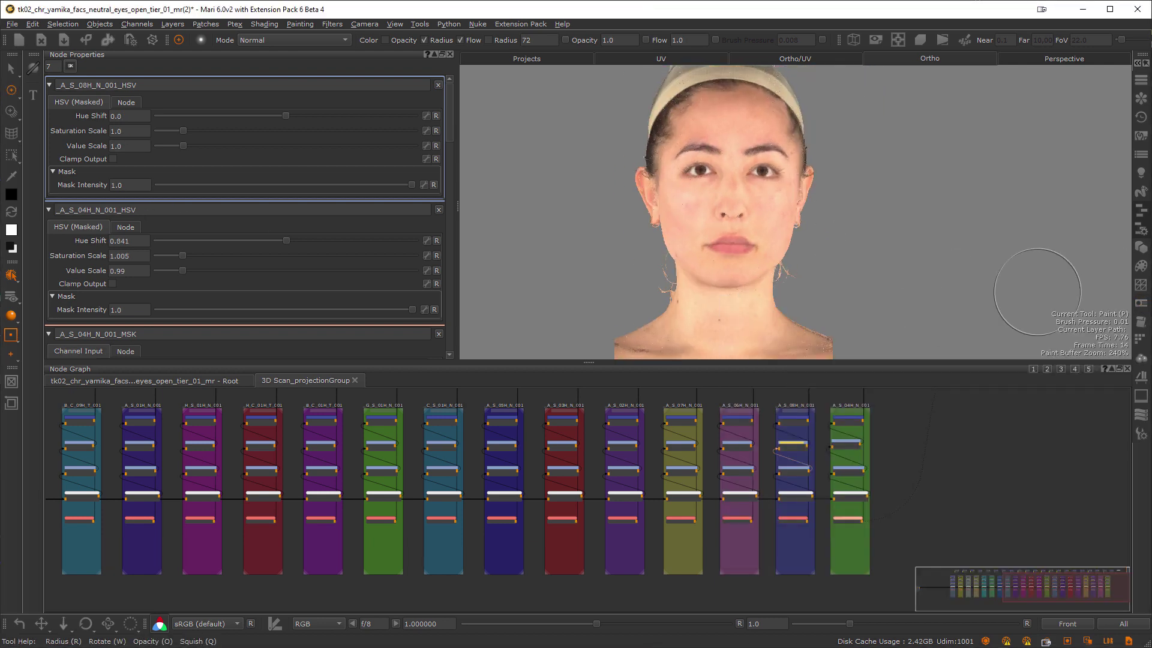
Bake the _A_S_04H_N_001_Mix node to a paint node at 2048 x 2048, 8bit (Byte), with automatic sRGB colorspace
left_click_drag(820, 235, 780, 288, "alt")
scroll(504, 456, "up", 3)
left_click(506, 450)
right_click(507, 453)
mouse_move(591, 510)
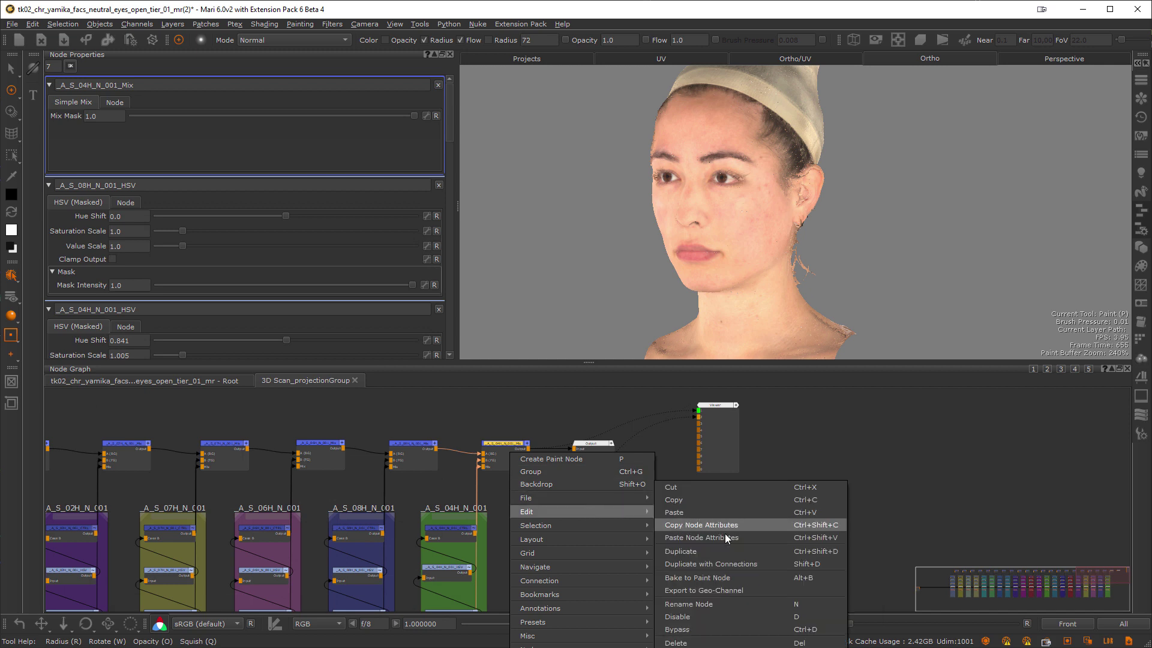
left_click(717, 575)
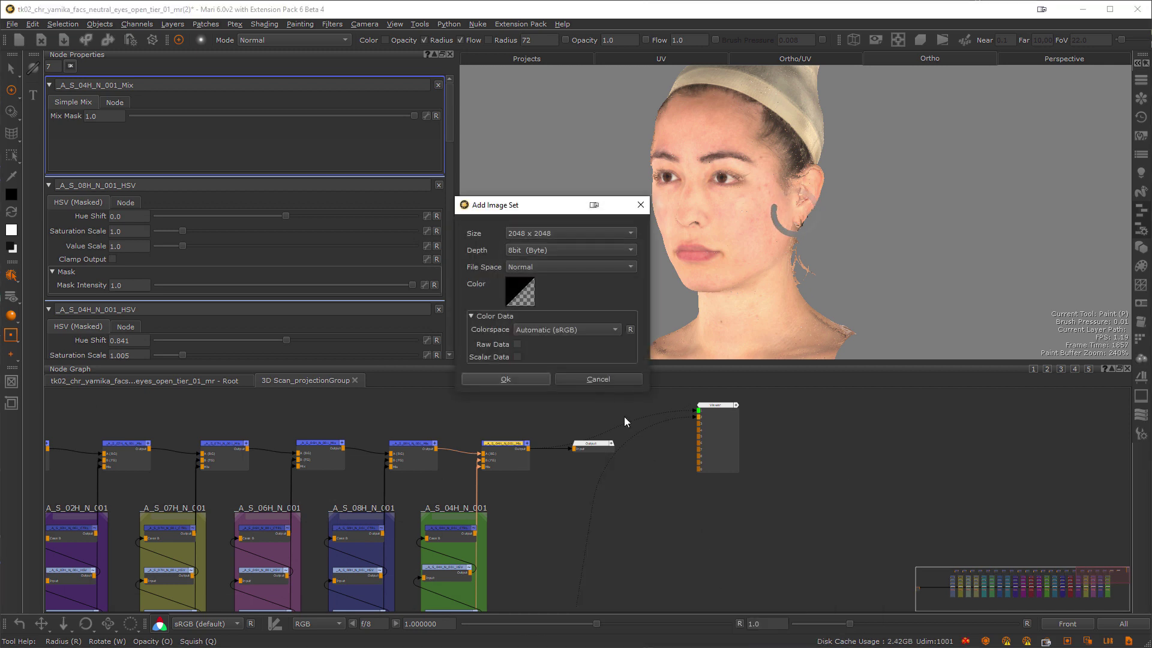
left_click(516, 381)
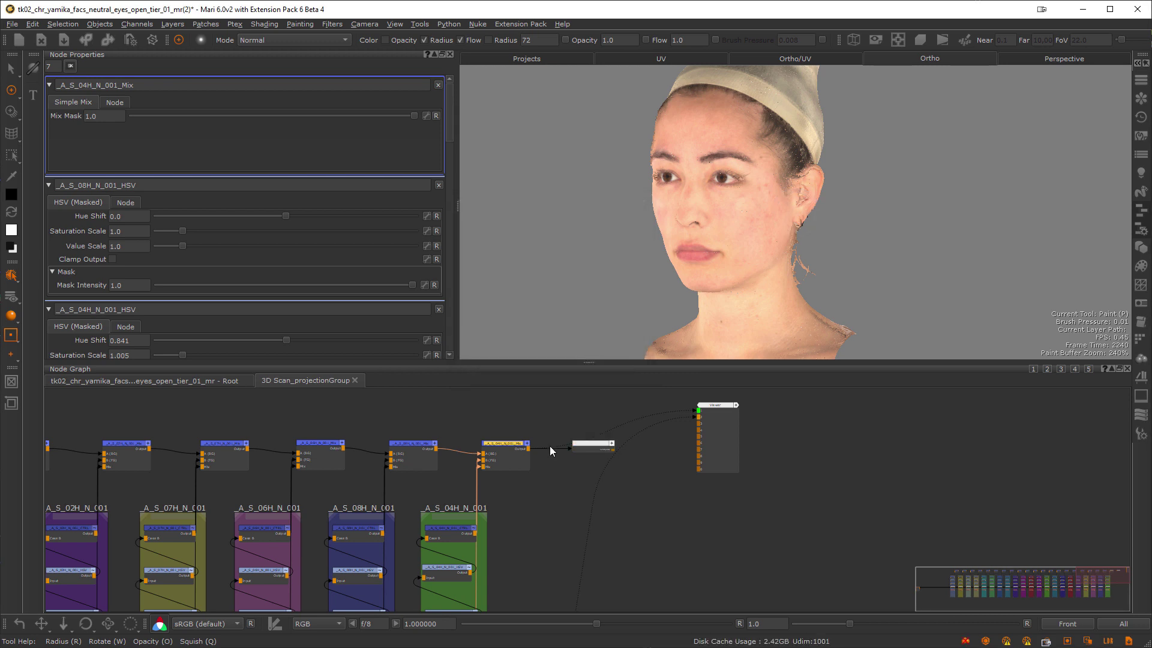